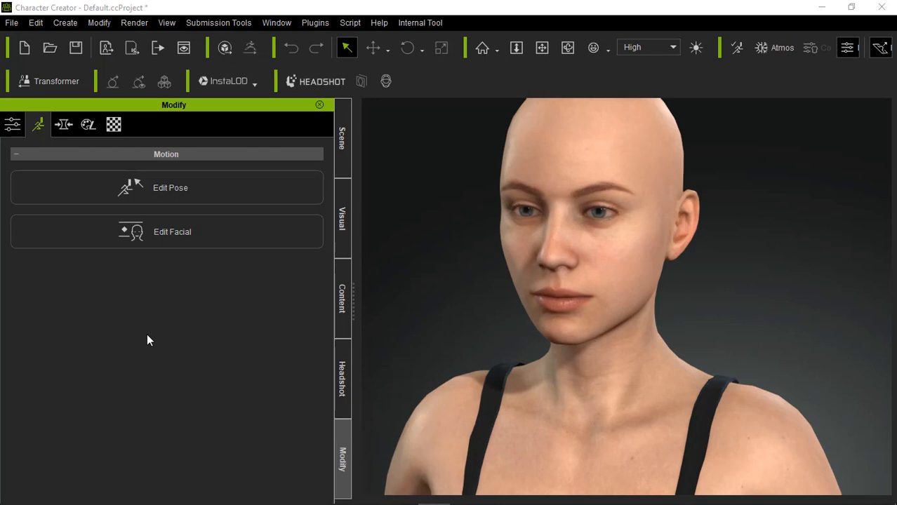
- Open the Headshot plugin panel and bring its mode selection into view
left_click(329, 29)
mouse_move(331, 61)
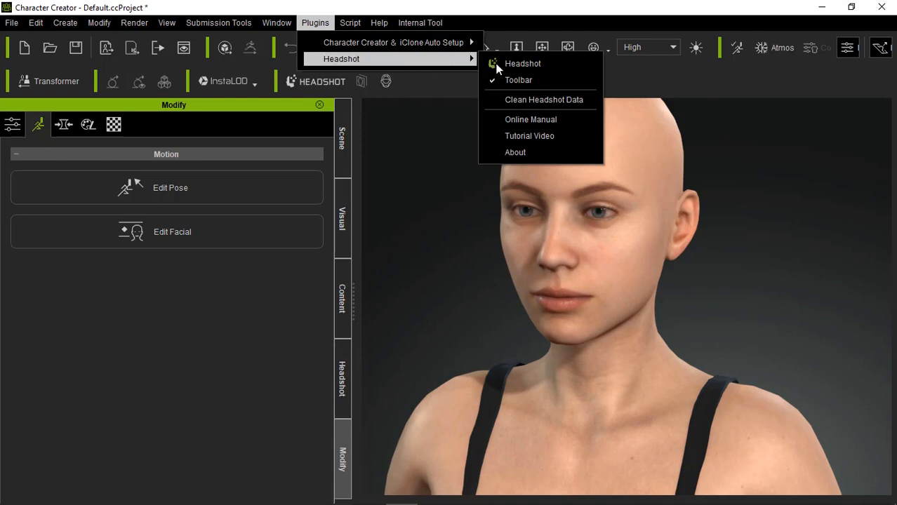
left_click(523, 64)
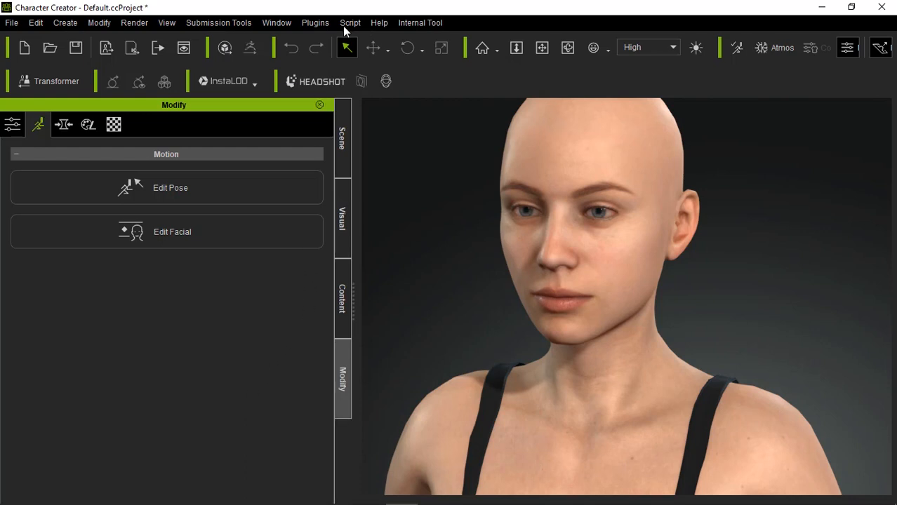
left_click(320, 25)
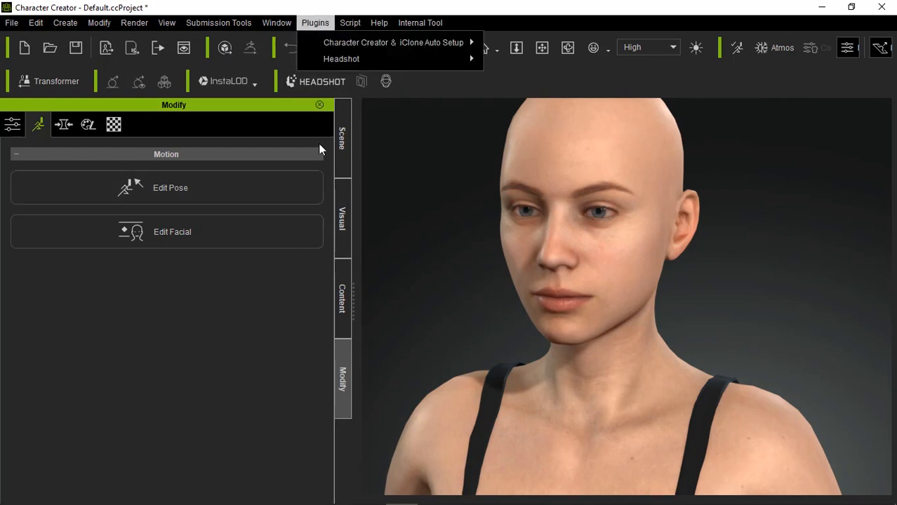
mouse_move(386, 61)
left_click(495, 64)
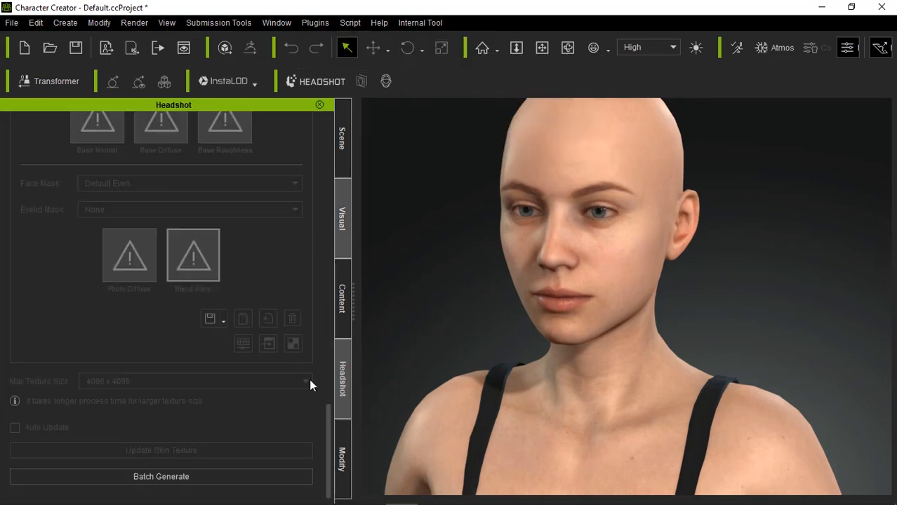
scroll(328, 440, "up", 2)
left_click_drag(328, 439, 333, 133)
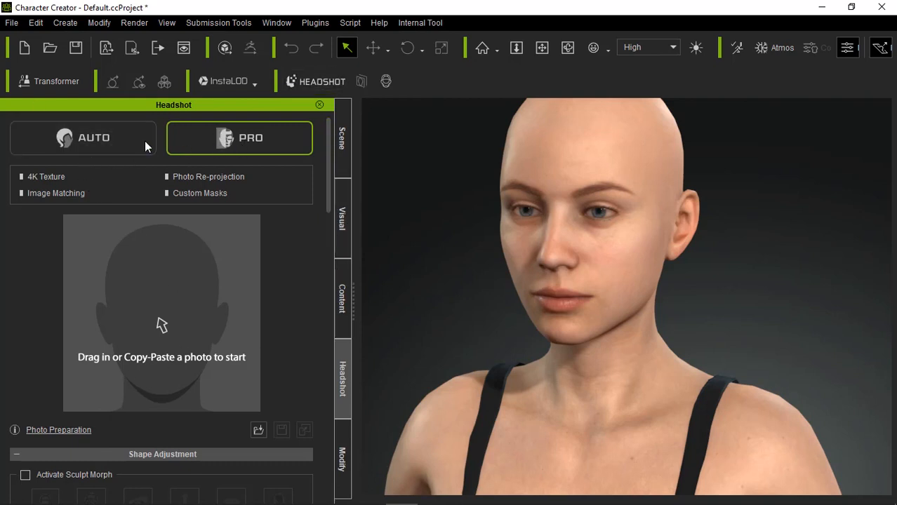
- Compare the feature lists of Headshot's Auto and Pro modes and examine the Pro mode's shape and texture adjustment options
left_click(87, 136)
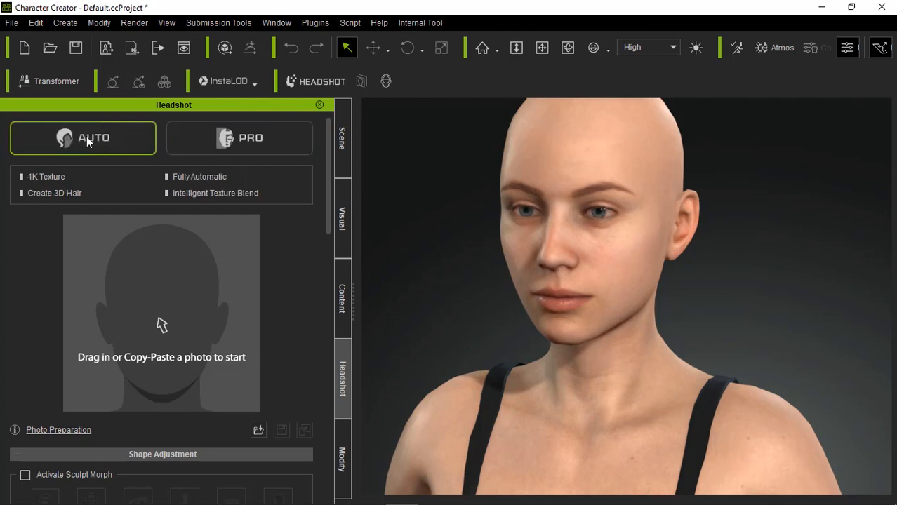
left_click(267, 148)
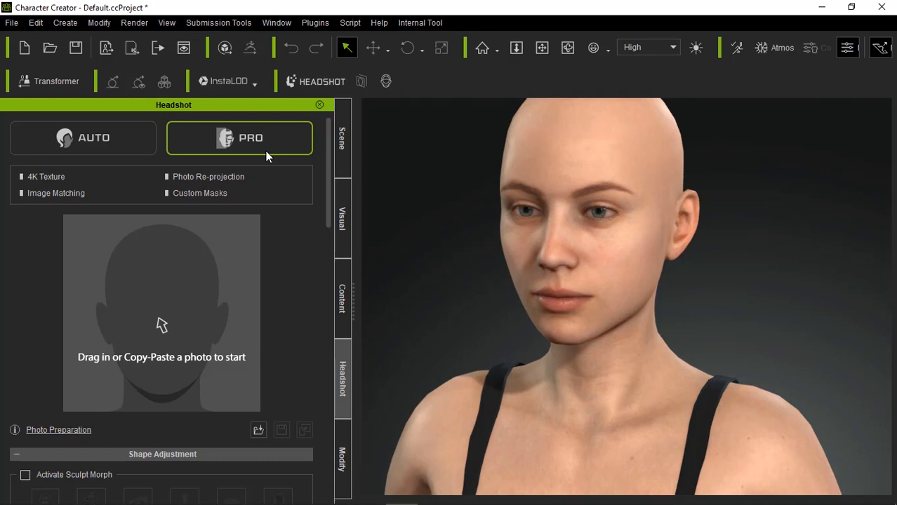
left_click(133, 151)
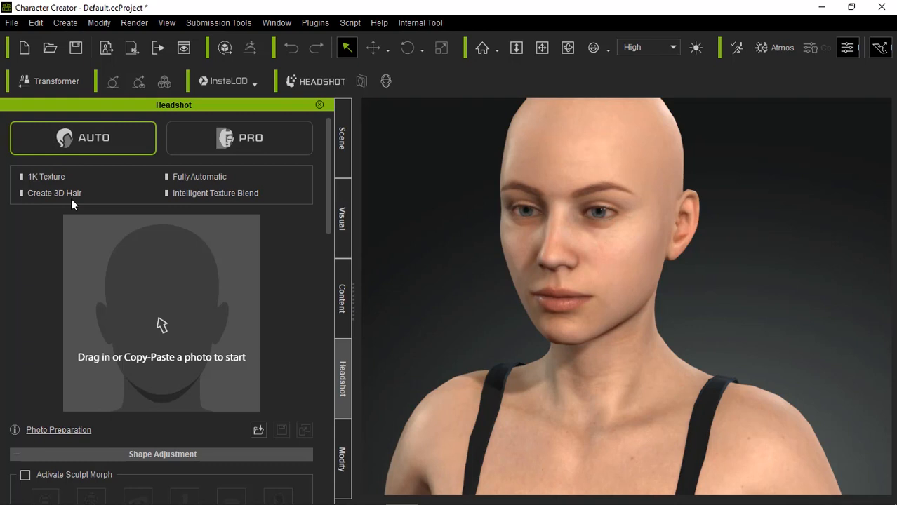
left_click(279, 151)
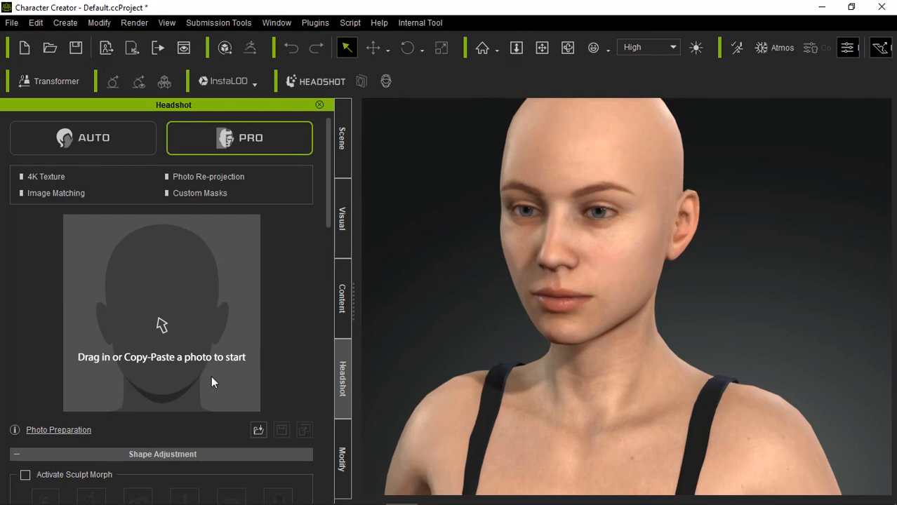
scroll(211, 377, "down", 8)
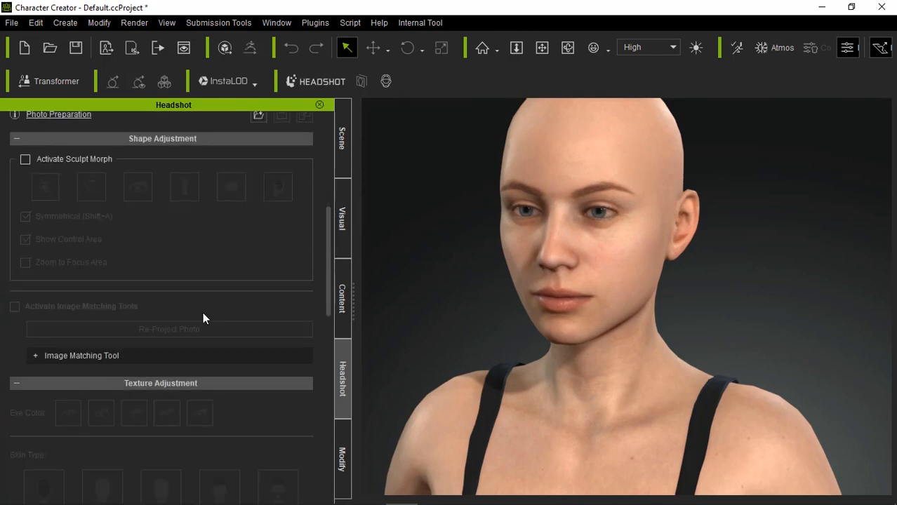
scroll(202, 314, "up", 4)
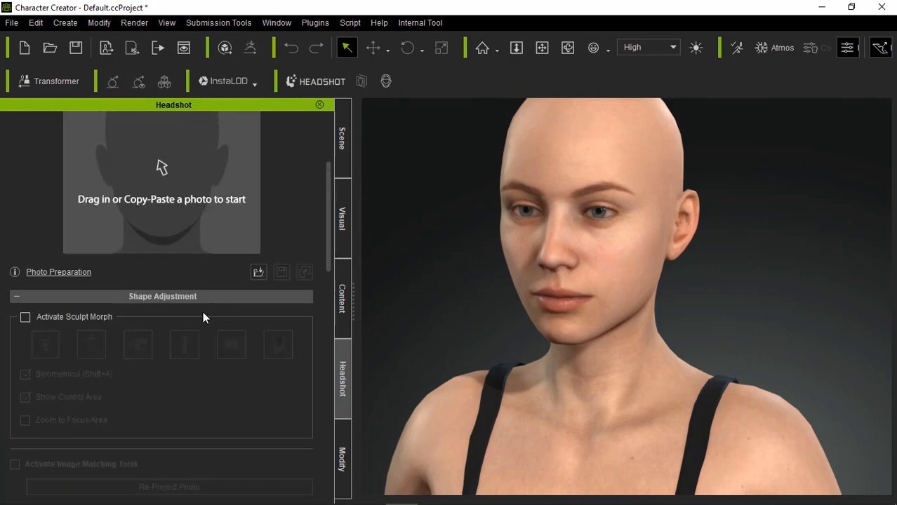
scroll(203, 318, "up", 2)
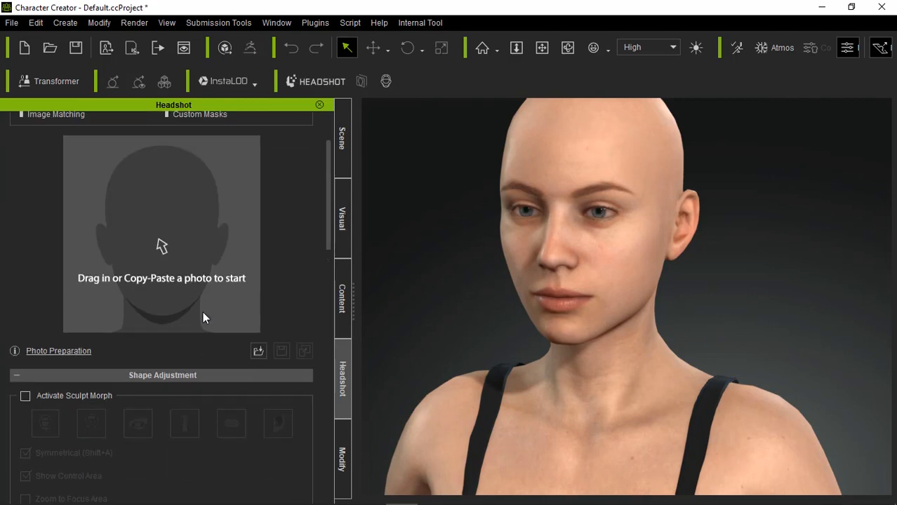
scroll(205, 318, "up", 2)
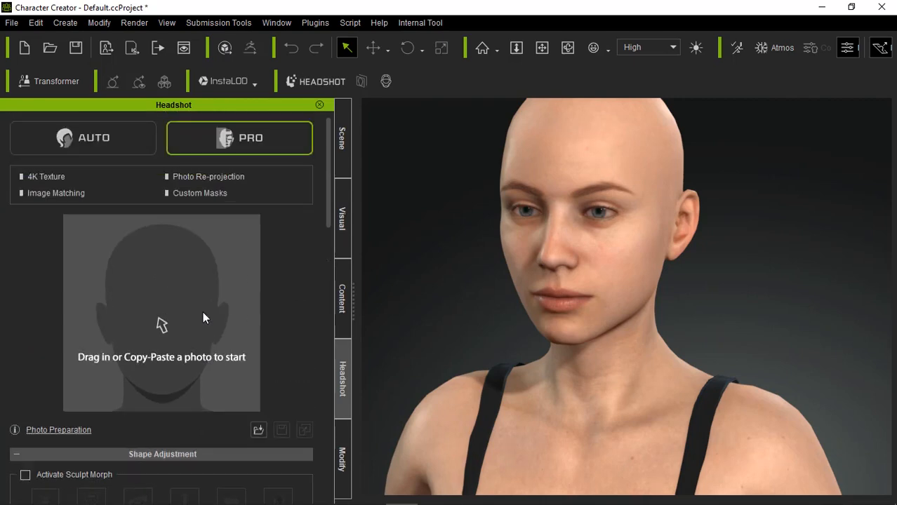
- Choose the Auto mode and load the photo pexels-rigged-photography-4120257 from the Downloads folder as the source image
left_click(77, 136)
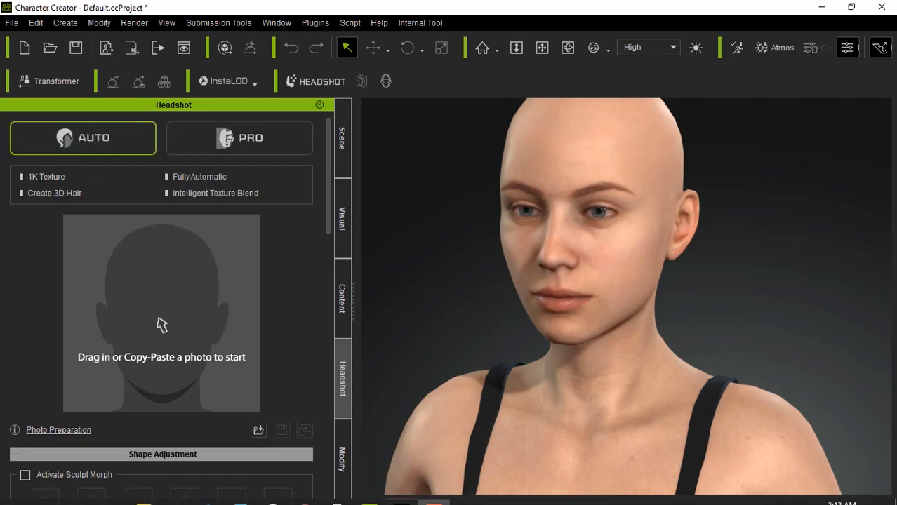
left_click(180, 494)
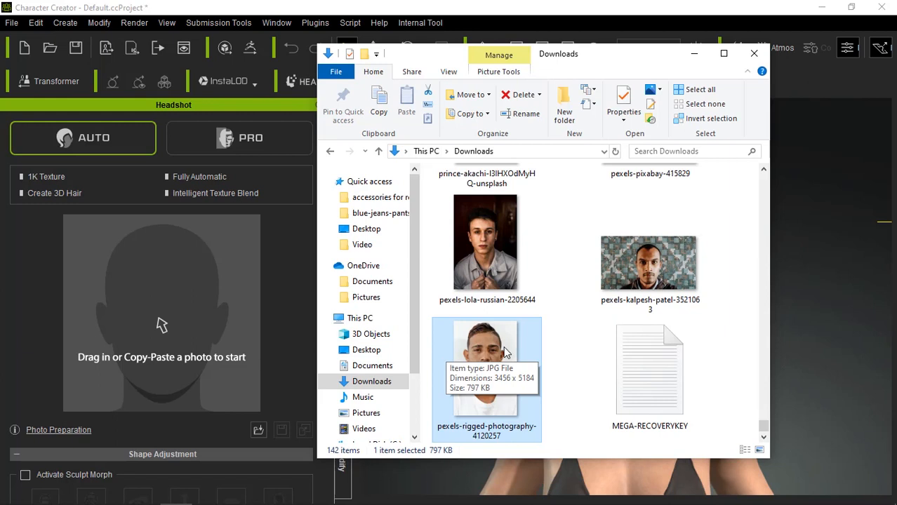
left_click_drag(505, 352, 169, 329)
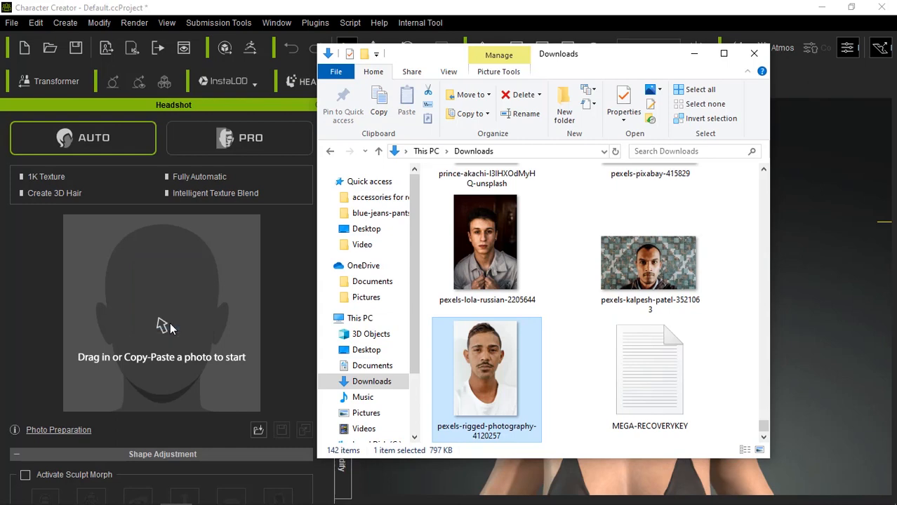
left_click(694, 53)
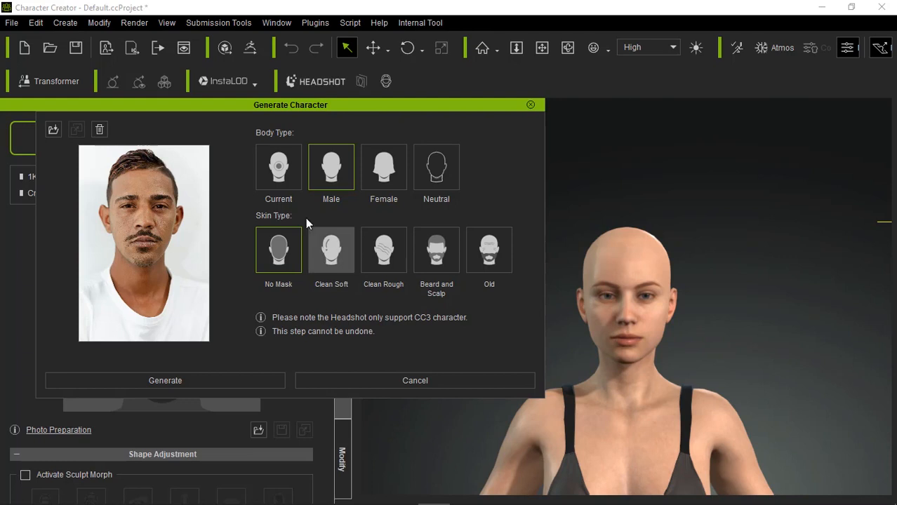
- Generate the character from the photo with the Male body type and the Clean Rough skin type
left_click(280, 176)
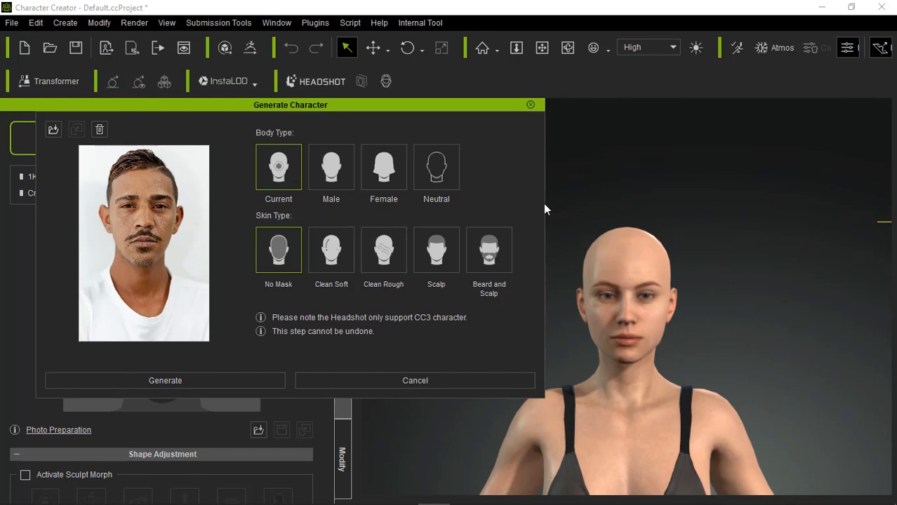
left_click(329, 161)
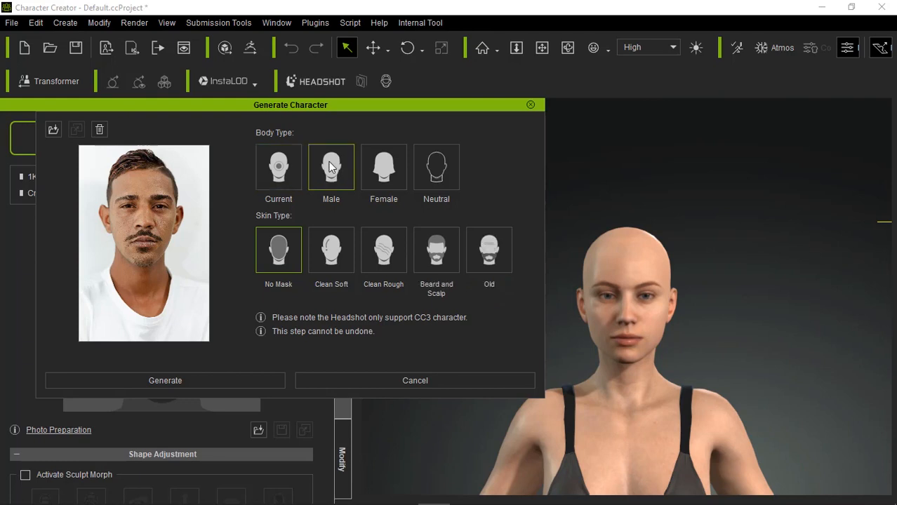
left_click(378, 249)
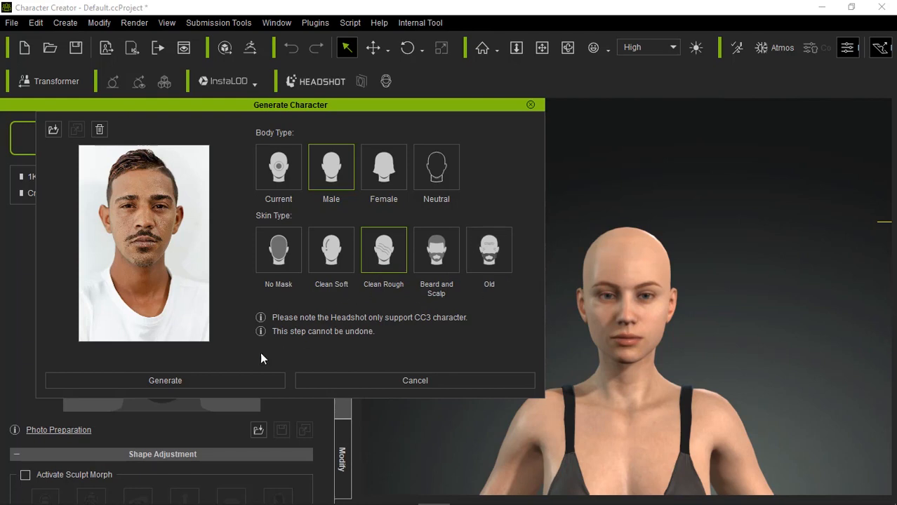
left_click(188, 383)
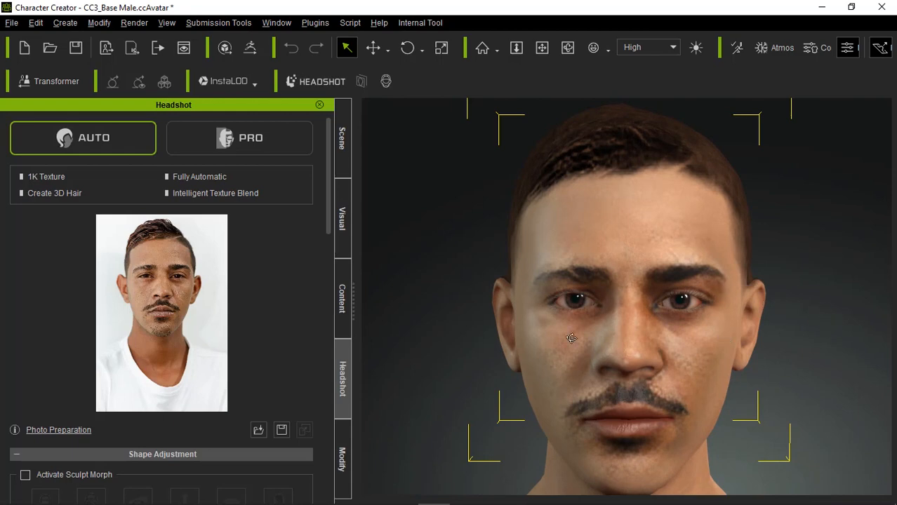
- Inspect the generated head and its hair from the front, sides and back
right_click_drag(707, 338, 650, 309)
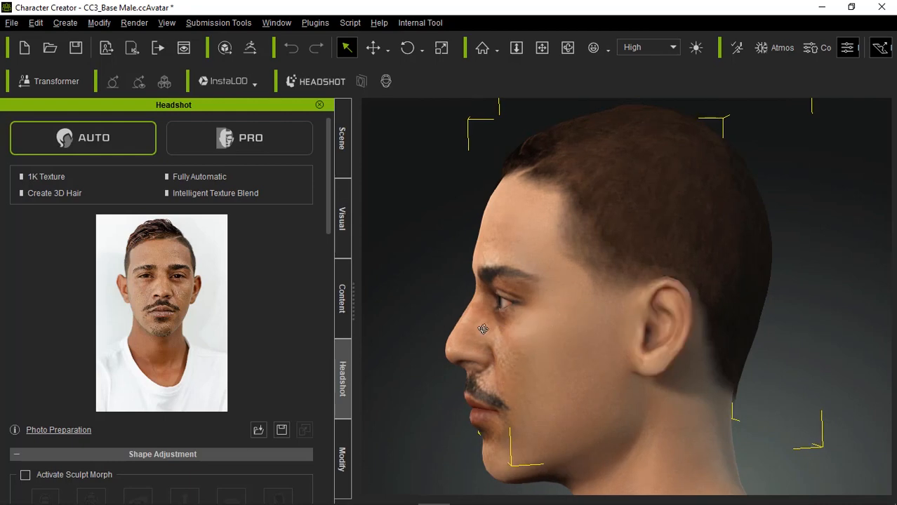
right_click_drag(482, 330, 670, 315)
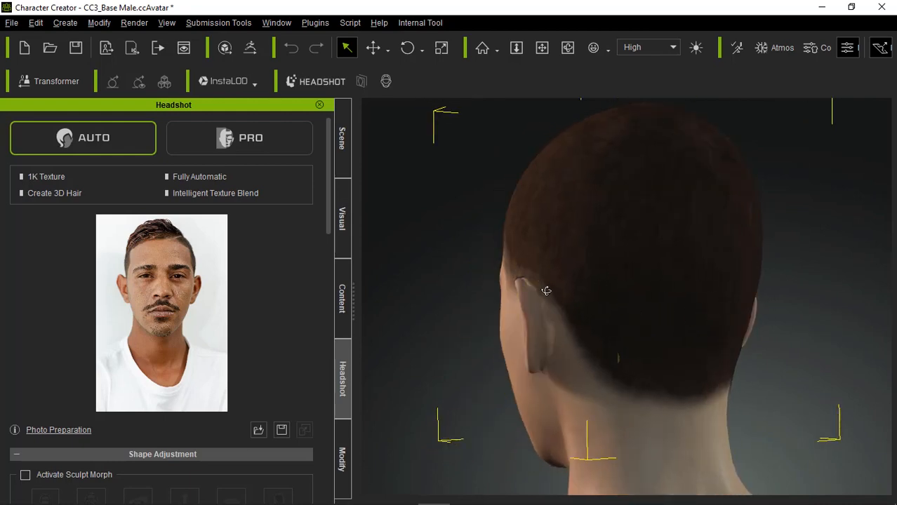
right_click_drag(546, 290, 857, 274)
right_click_drag(540, 286, 883, 278)
right_click_drag(668, 315, 464, 280)
right_click_drag(712, 262, 505, 273)
right_click_drag(772, 235, 476, 303)
right_click_drag(567, 353, 638, 379)
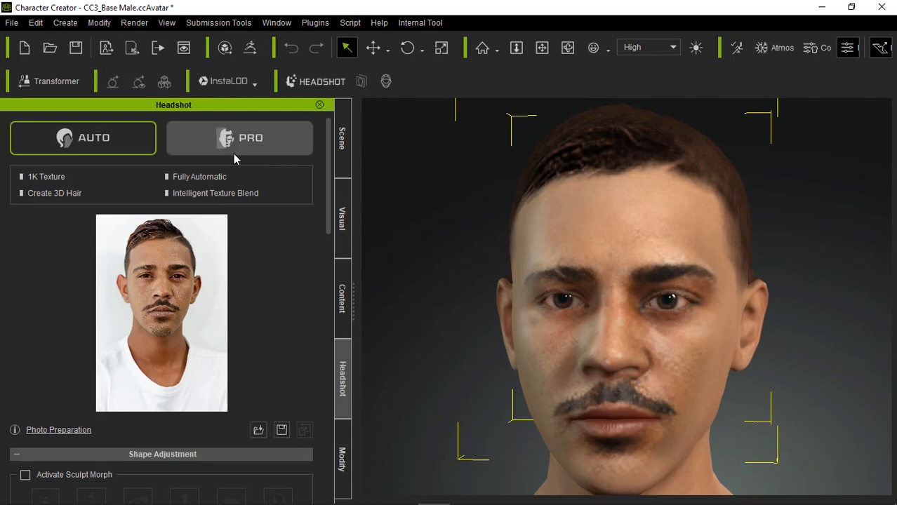
- Examine the generated face up close and compare it with the source photo, leaving the character deselected
left_click(575, 240)
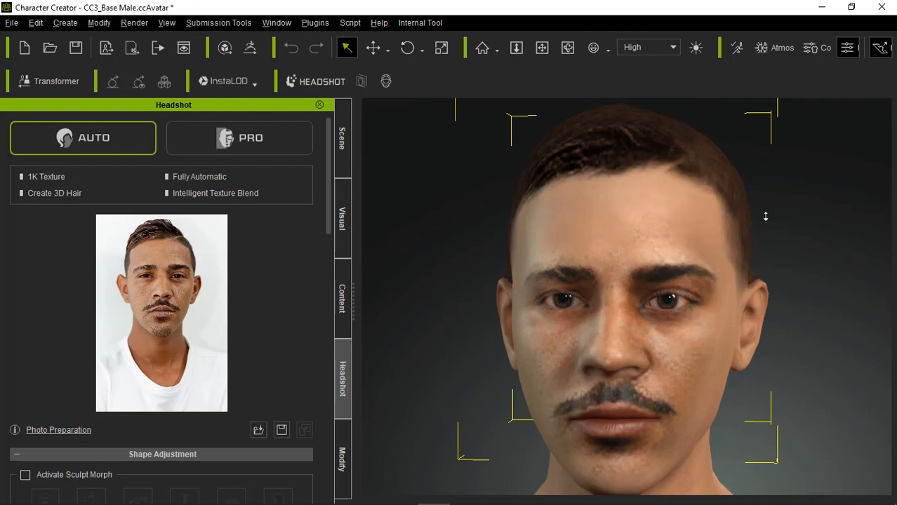
scroll(765, 217, "up", 3)
scroll(765, 217, "up", 3)
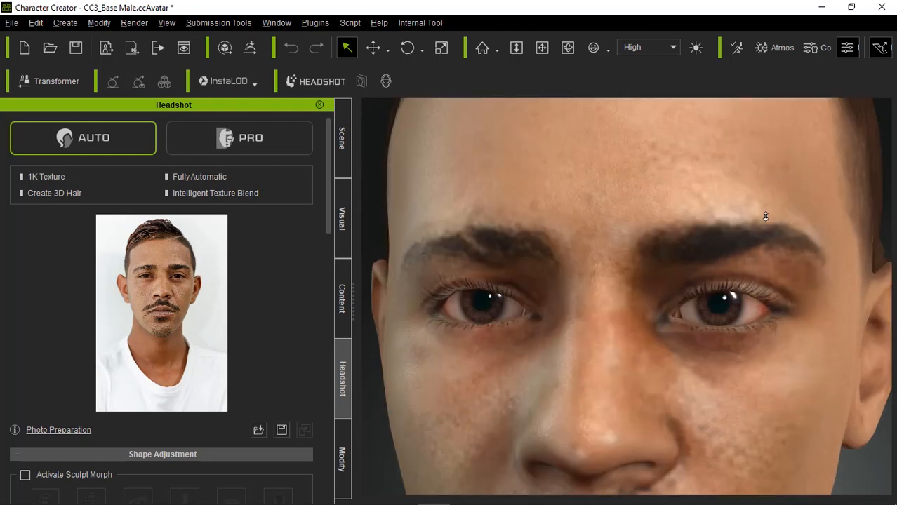
scroll(765, 217, "down", 3)
scroll(765, 217, "down", 3)
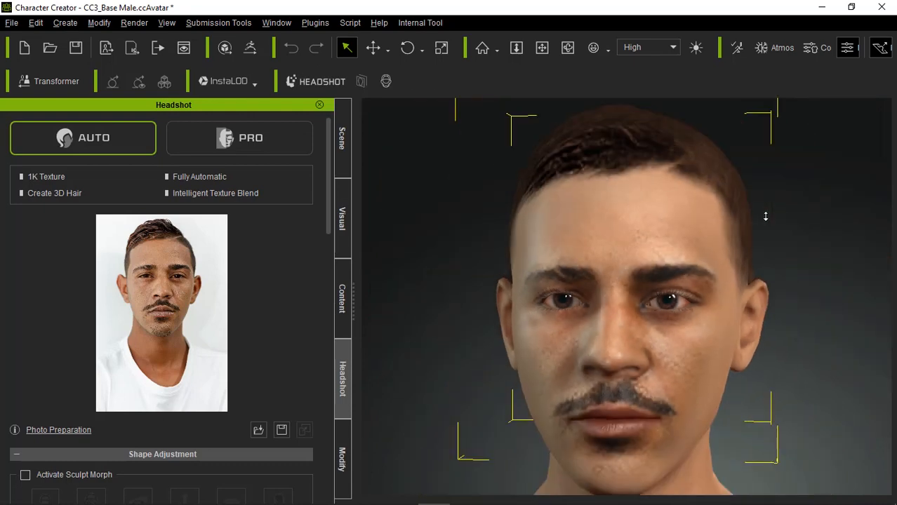
key("alt")
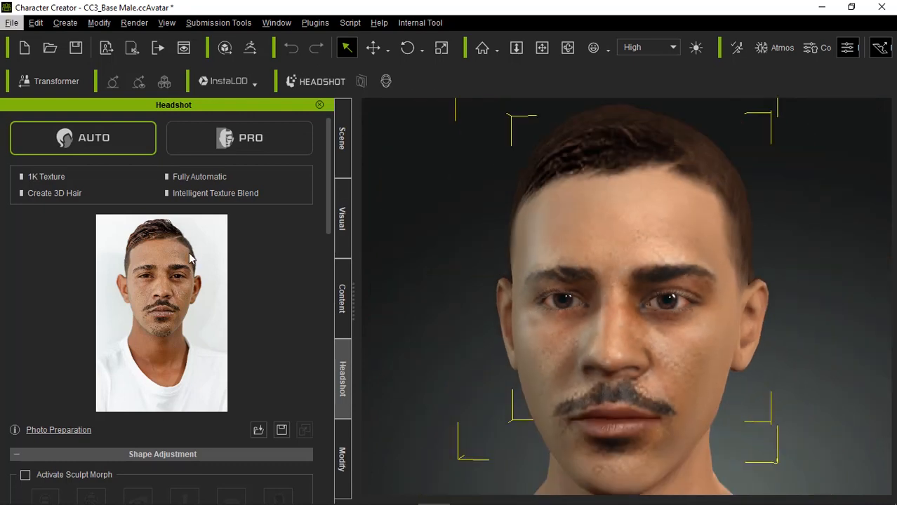
scroll(611, 239, "down", 3)
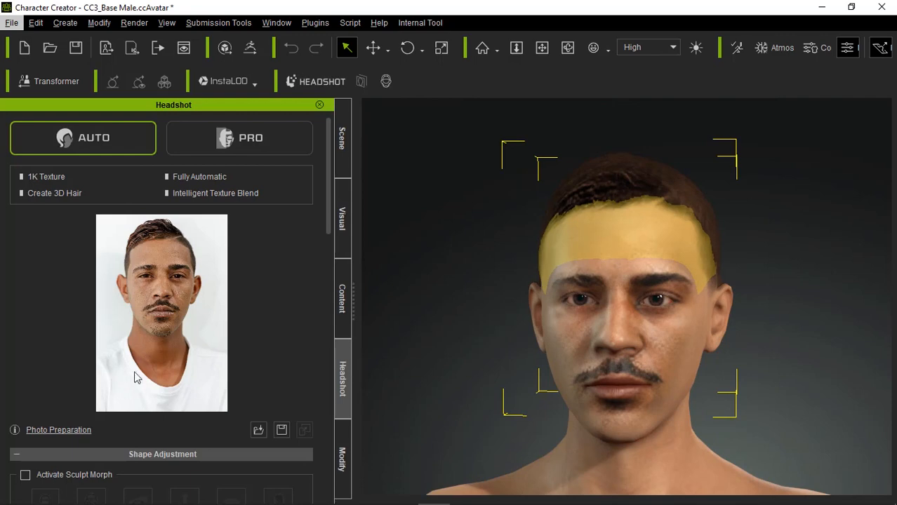
left_click(455, 260)
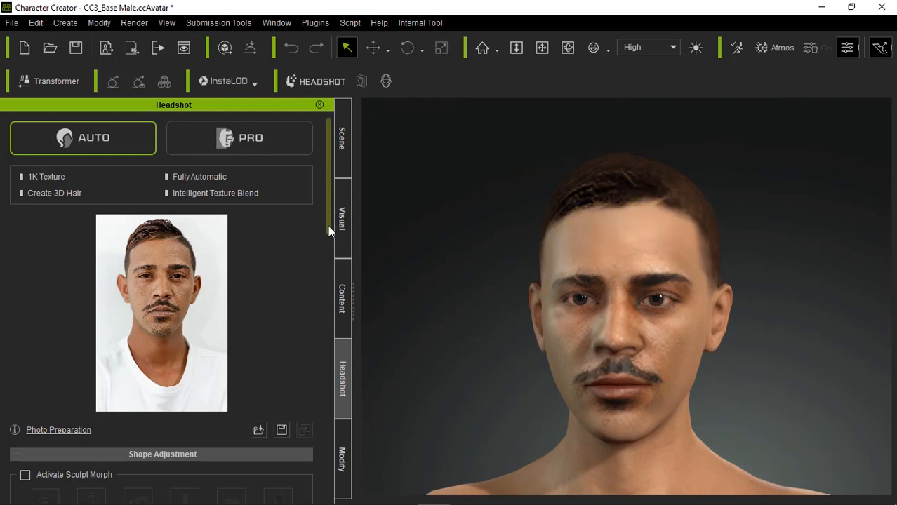
- Activate Sculpt Morph, try reshaping the forehead with its control area, and deactivate Sculpt Morph again
scroll(315, 281, "down", 5)
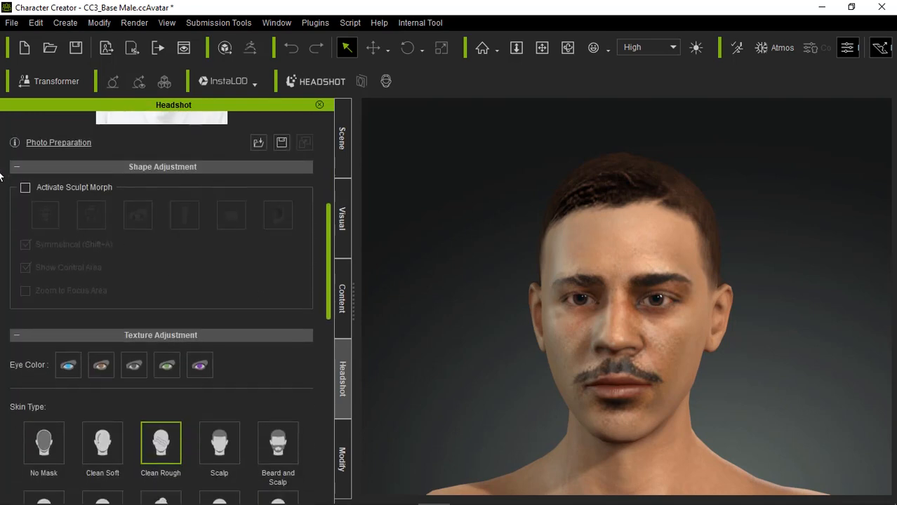
left_click(25, 187)
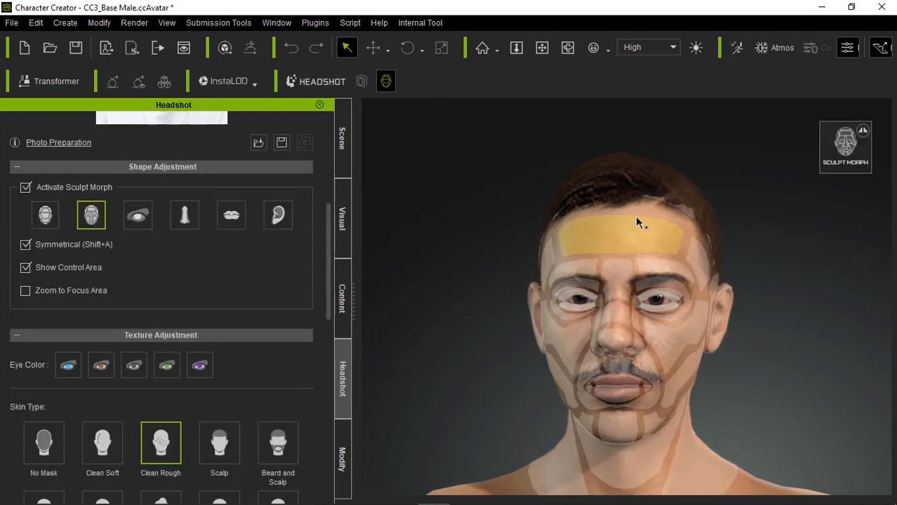
left_click_drag(637, 217, 637, 236)
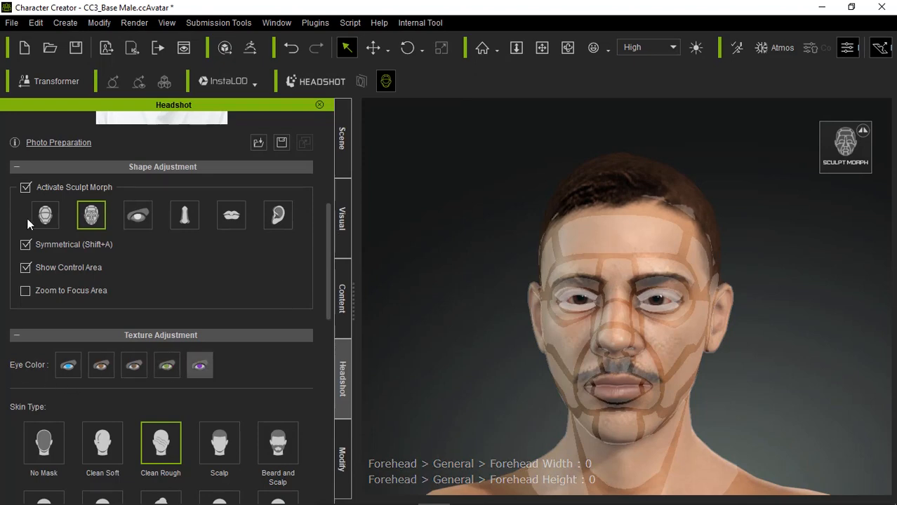
left_click(25, 187)
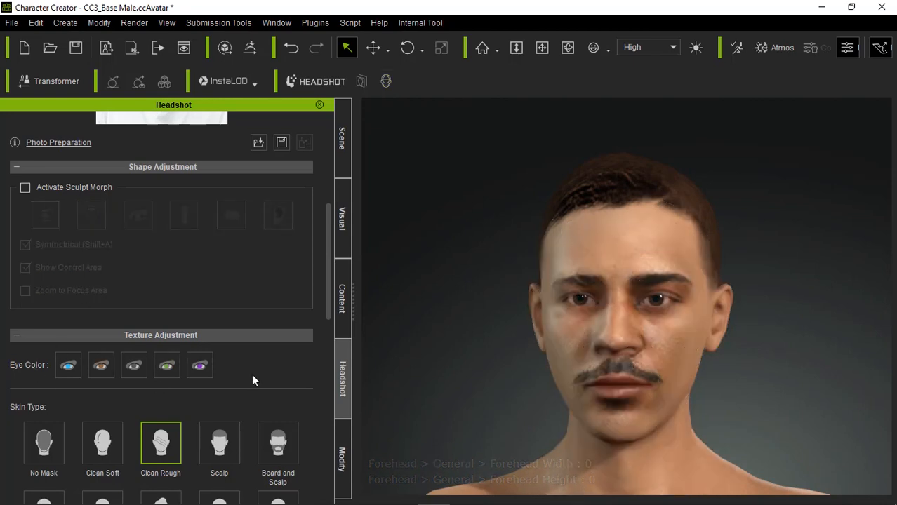
- Look through the skin types and examine the Skin Color picker, closing it without choosing a color
scroll(251, 374, "down", 1)
scroll(251, 382, "down", 2)
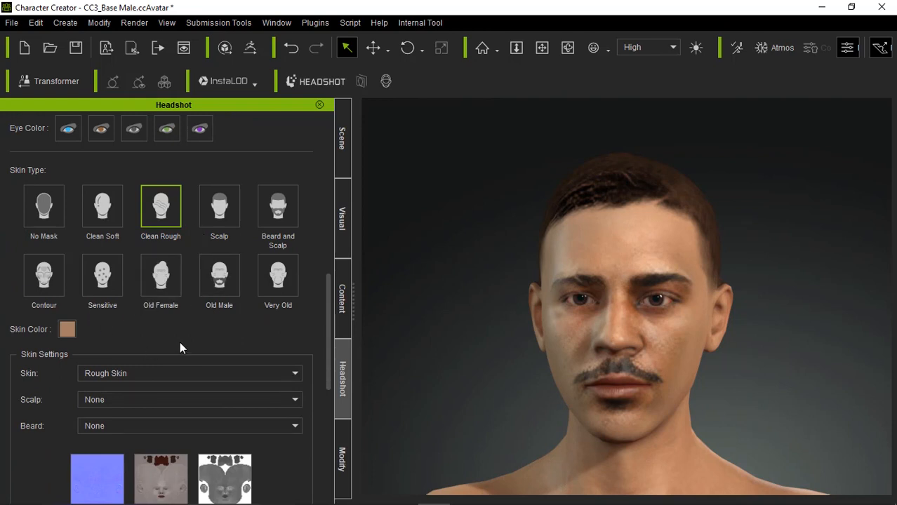
scroll(179, 342, "down", 1)
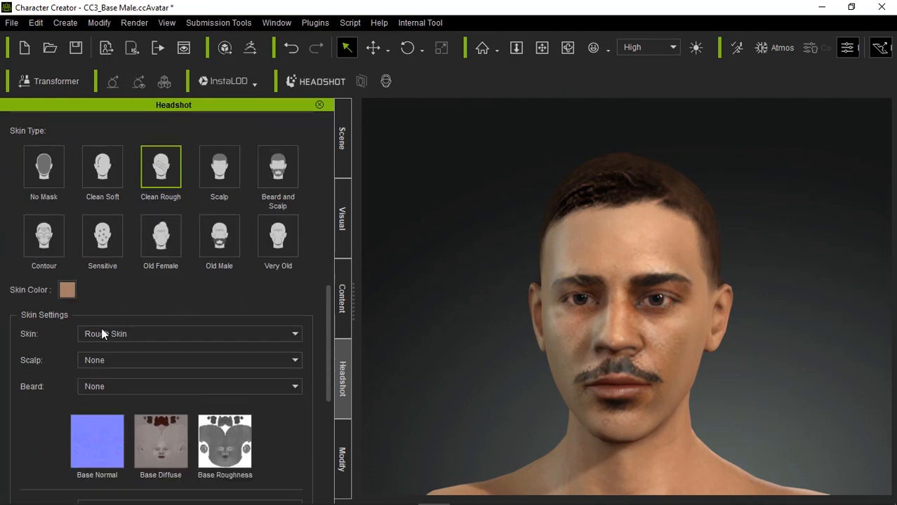
left_click(66, 291)
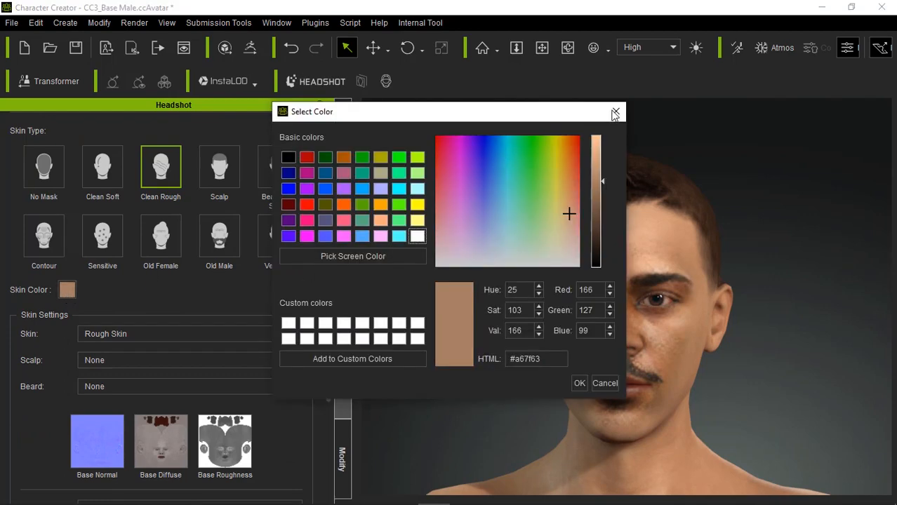
left_click(615, 113)
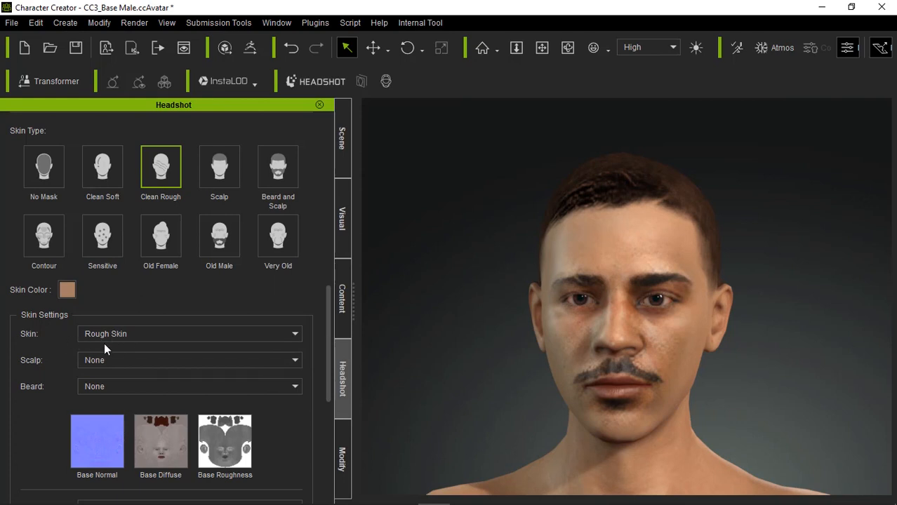
- Look through the available Scalp and Beard options in the Headshot skin settings
left_click(181, 360)
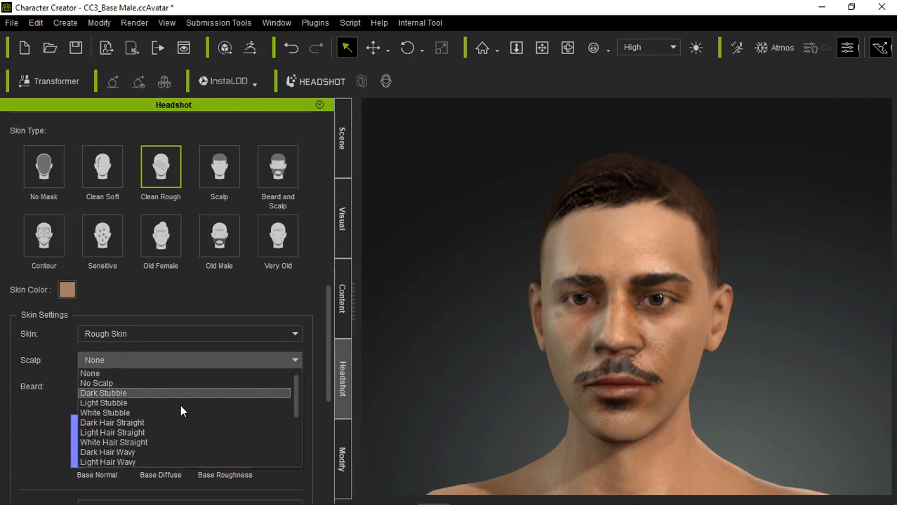
scroll(180, 405, "down", 4)
scroll(182, 405, "up", 4)
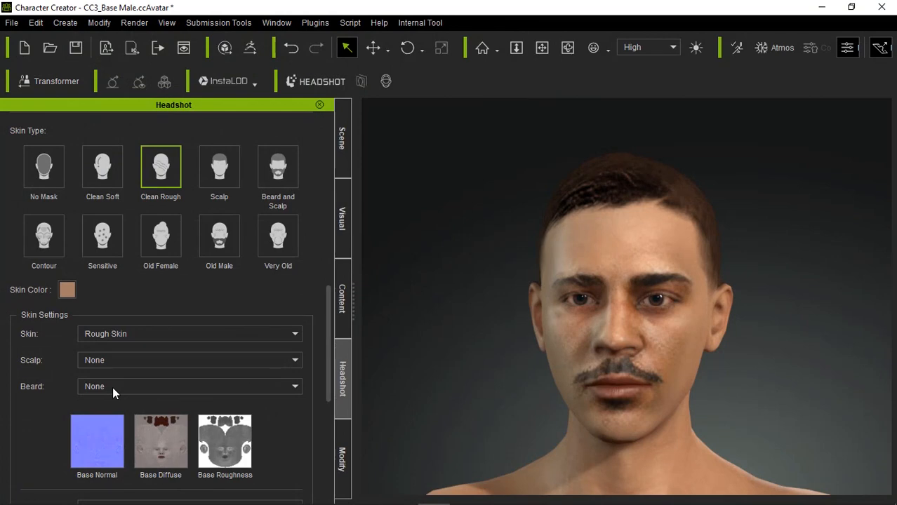
left_click(112, 386)
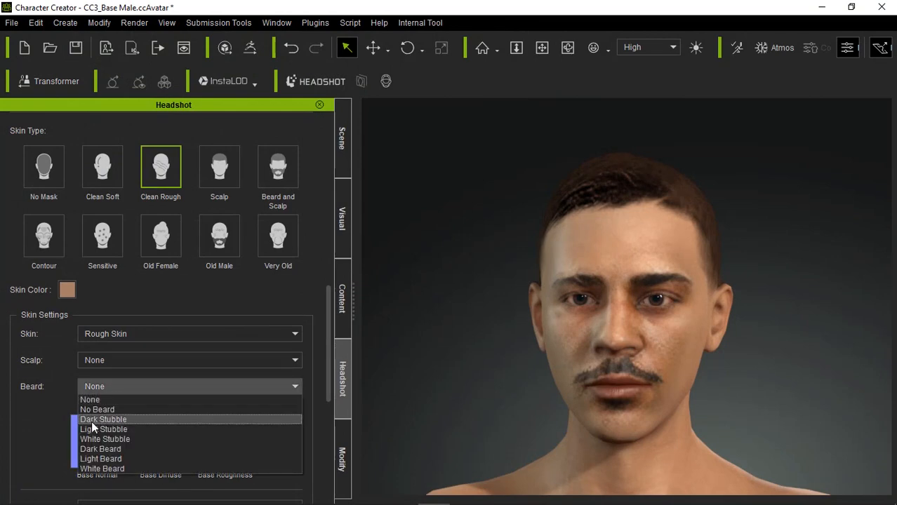
left_click(14, 425)
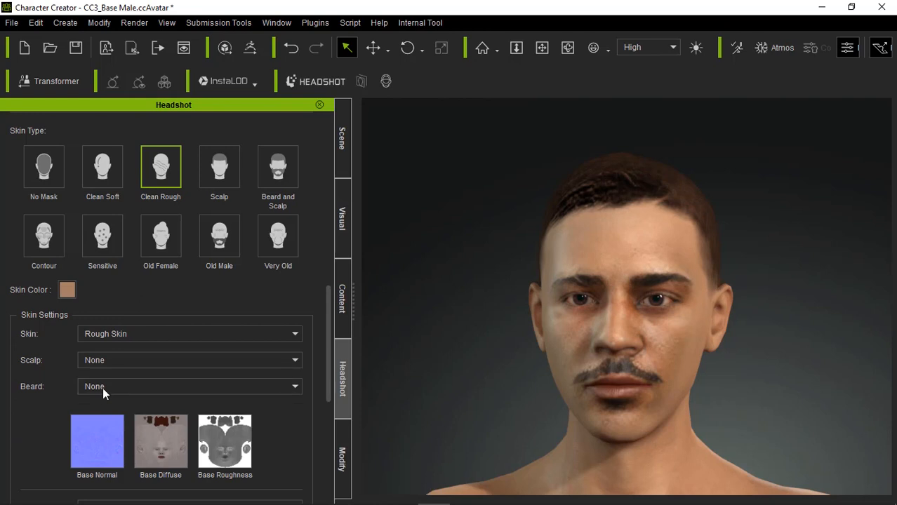
- Close the avatar's eyes through its display settings and view the eyelids up close
scroll(102, 389, "down", 5)
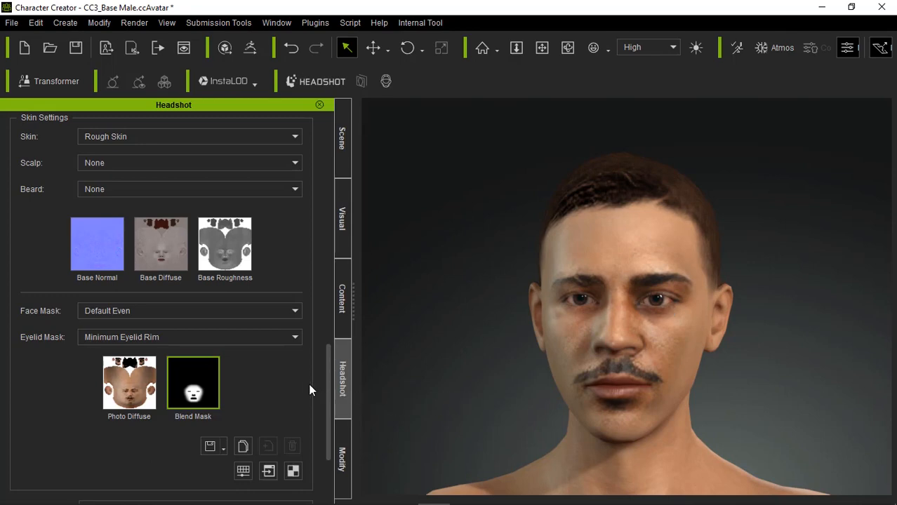
left_click(341, 454)
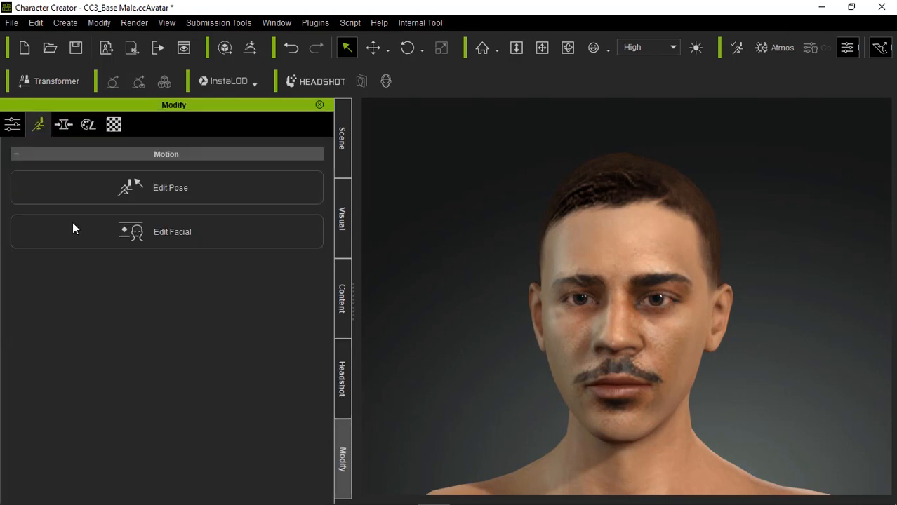
left_click(13, 124)
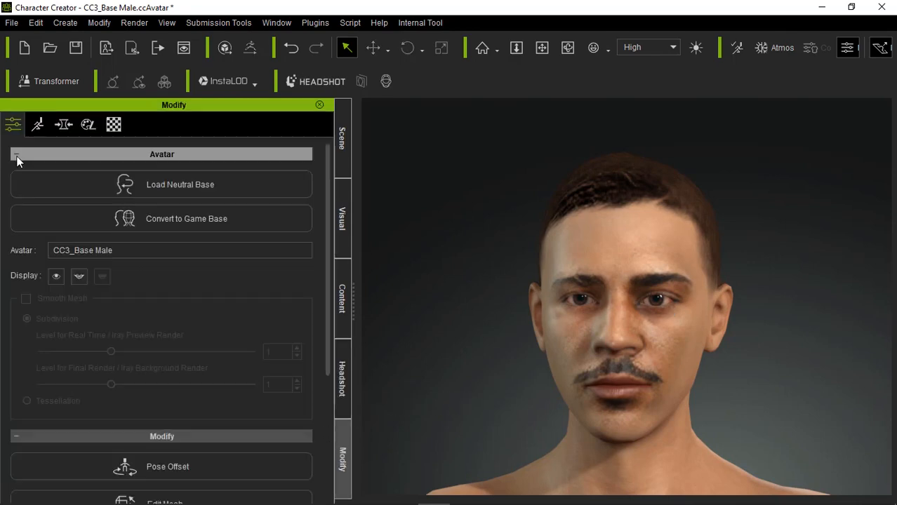
left_click(56, 276)
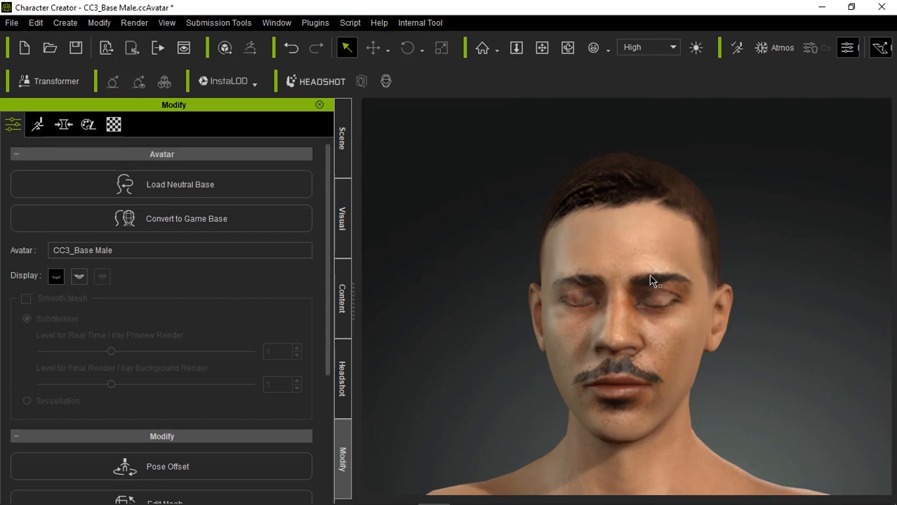
scroll(787, 288, "up", 2)
scroll(787, 287, "down", 2)
scroll(787, 288, "up", 2)
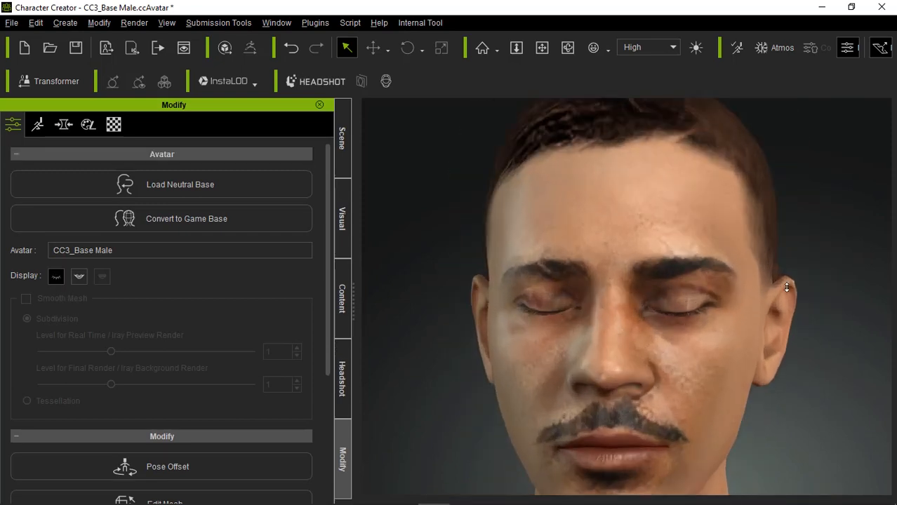
scroll(812, 289, "up", 4)
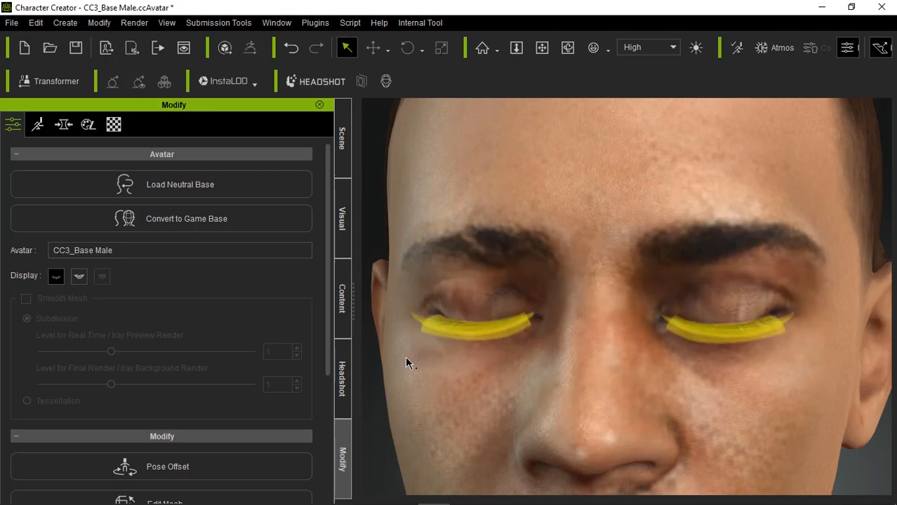
- Set the Headshot Eyelid Mask to Maximum Eyelid Fill and update the skin texture
left_click(344, 387)
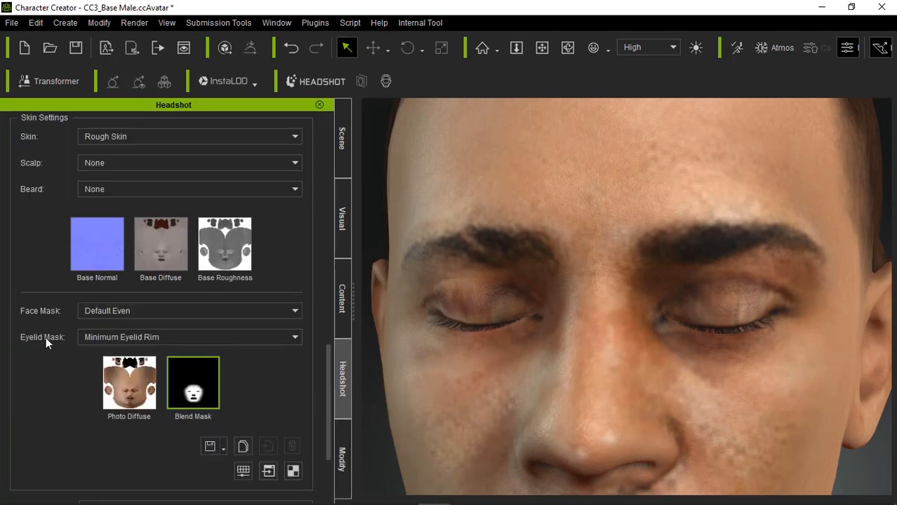
left_click(187, 338)
scroll(186, 393, "down", 2)
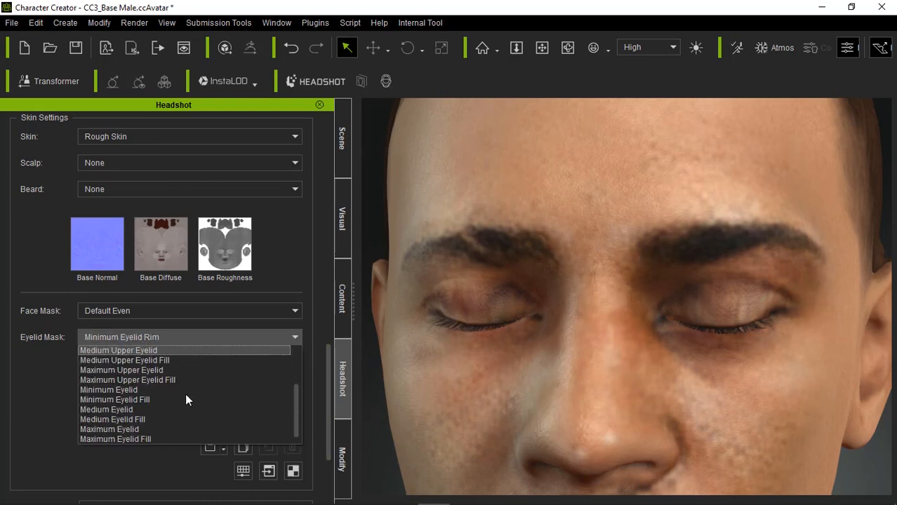
left_click(126, 438)
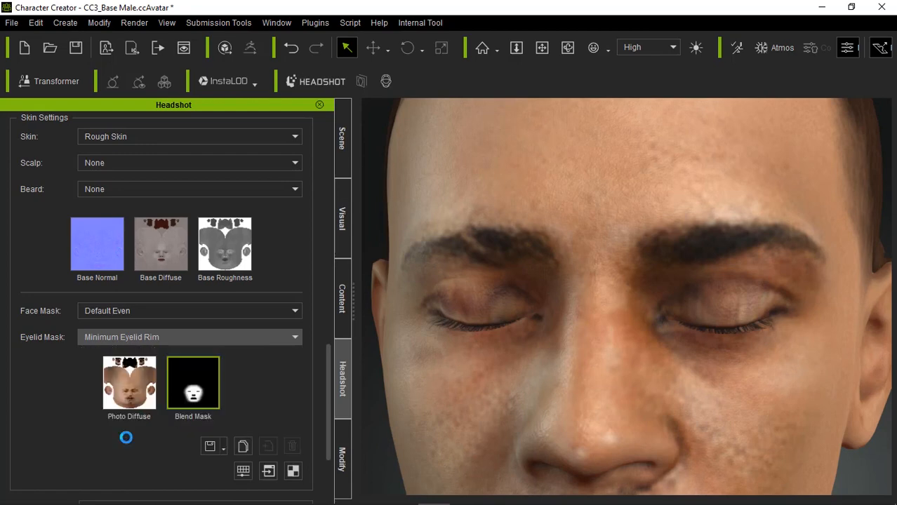
scroll(172, 428, "down", 4)
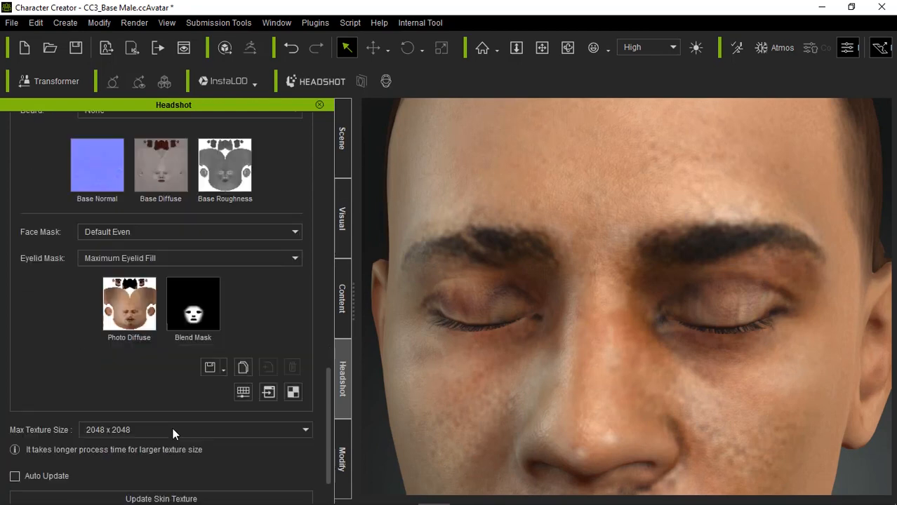
left_click(160, 450)
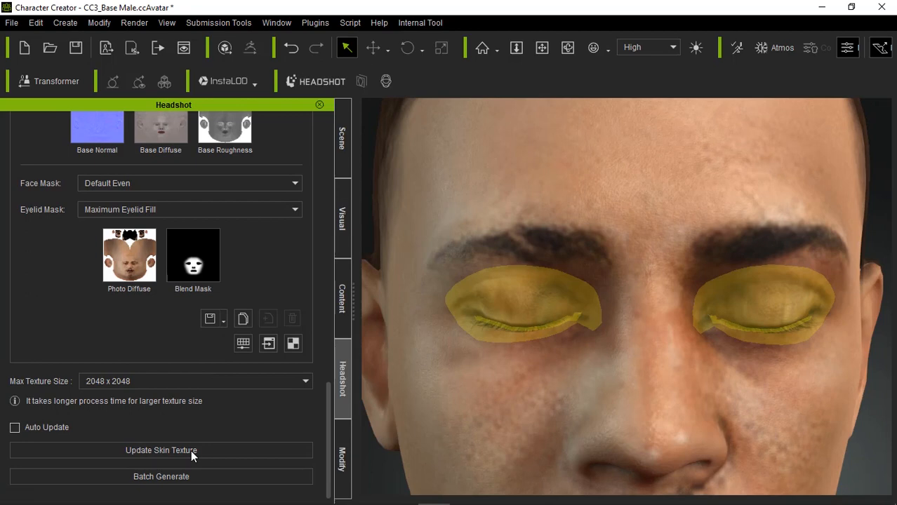
left_click(191, 450)
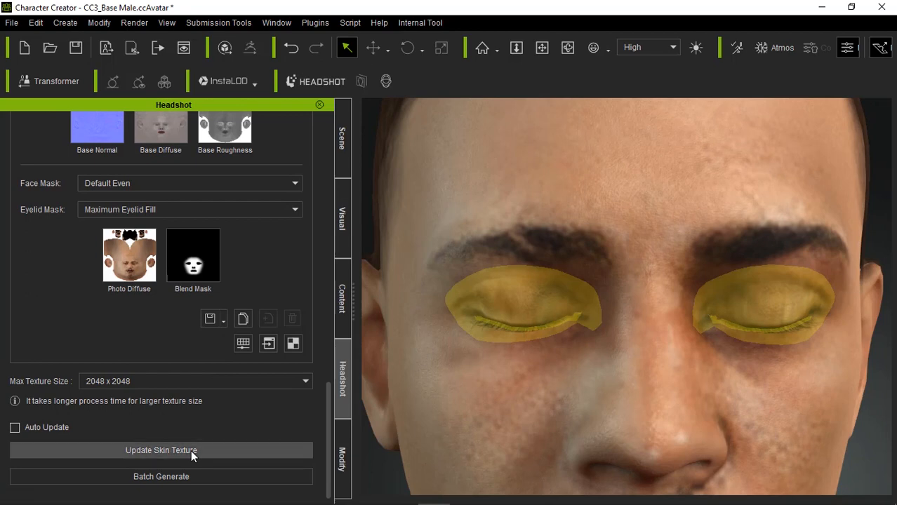
mouse_move(363, 500)
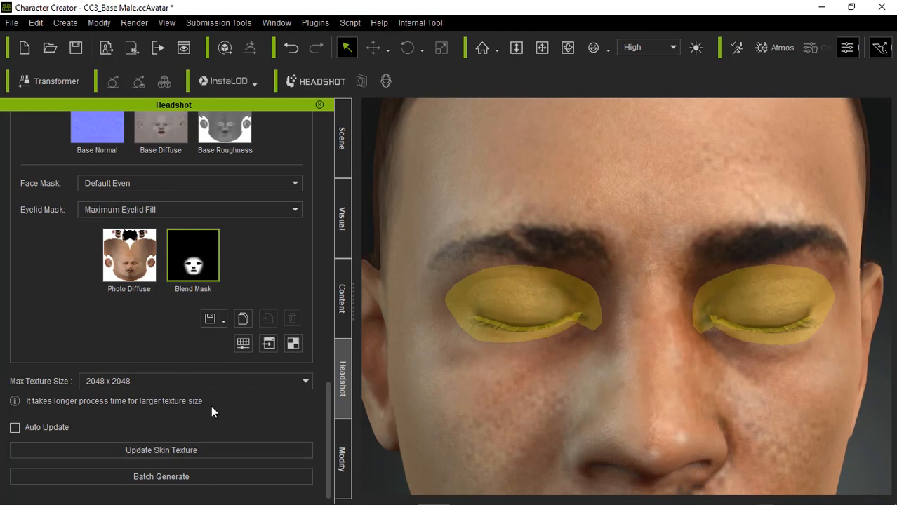
- Check the updated eyelids on the whole face, and reopen the avatar's eyes
scroll(263, 337, "up", 3)
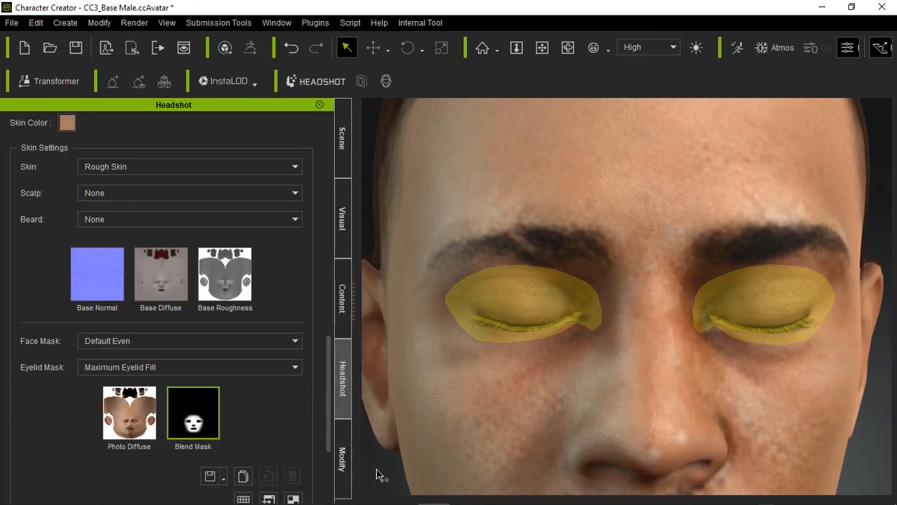
scroll(676, 267, "down", 5)
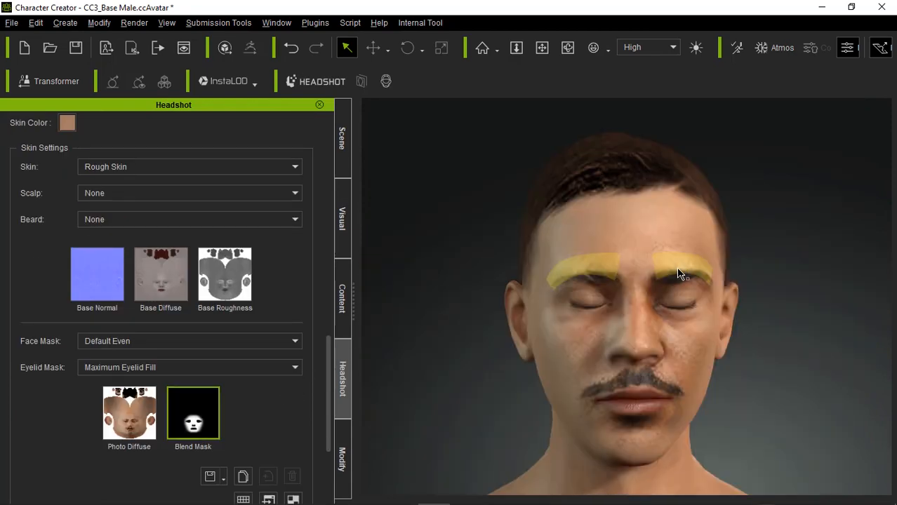
left_click(343, 453)
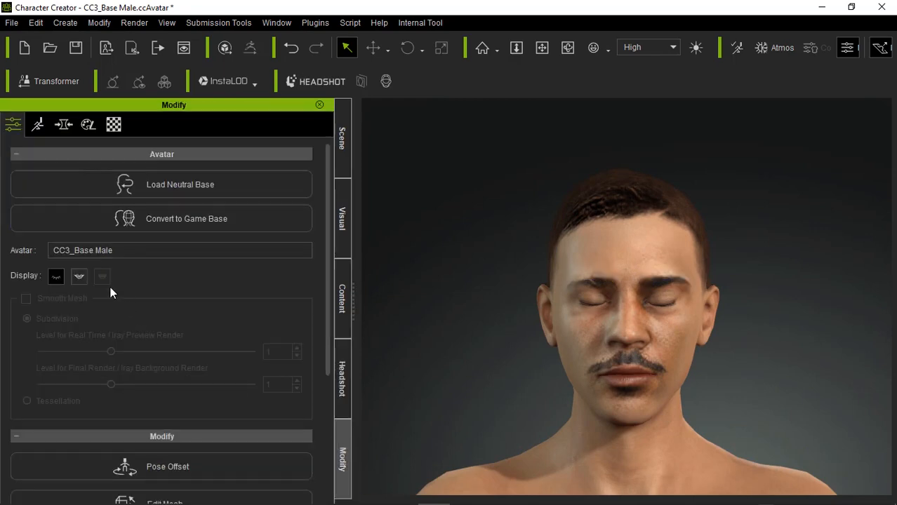
left_click(55, 274)
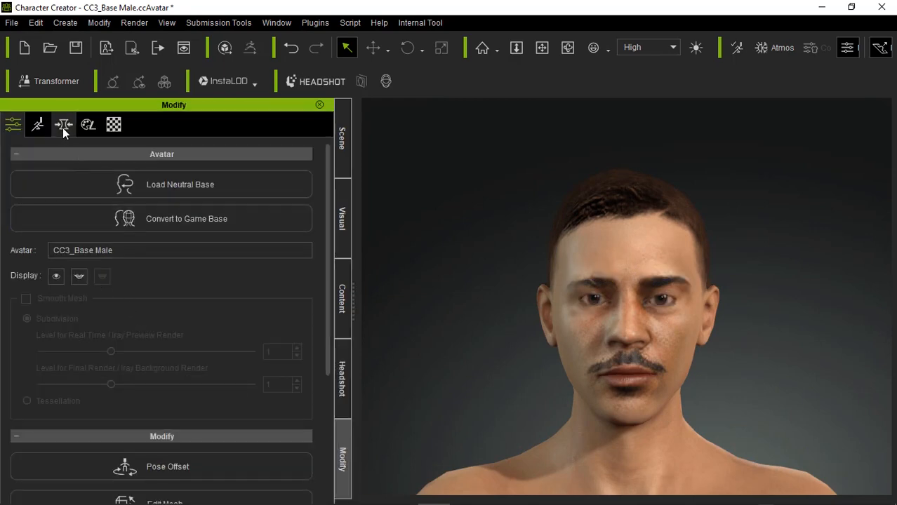
- Bring up the morph sliders for the character's eye and try increasing Eye Depth
left_click(63, 125)
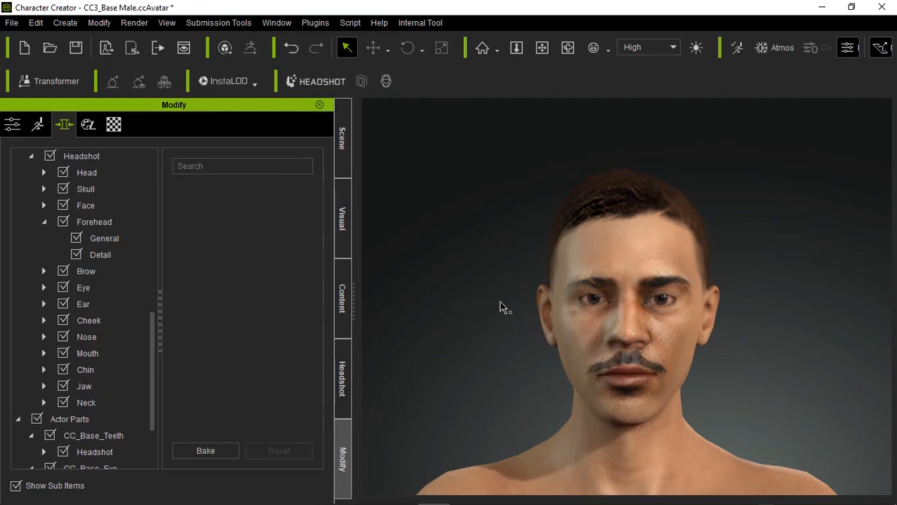
left_click(606, 301)
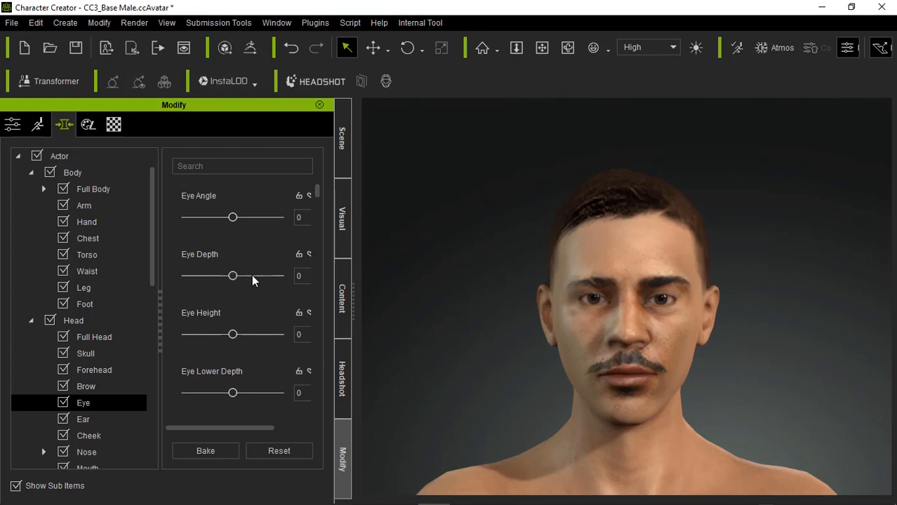
left_click_drag(232, 276, 266, 284)
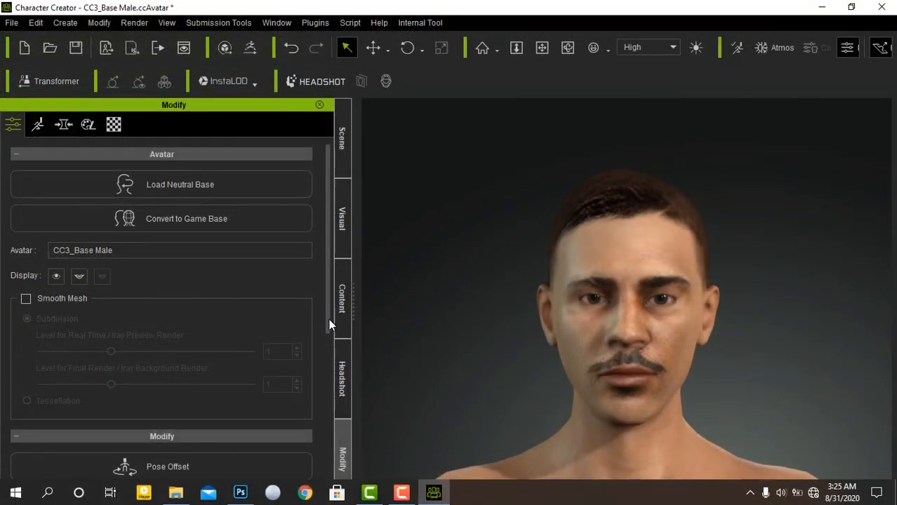
- Review the Headshot texture settings, the source photo and the custom Hair content of the character
left_click(340, 393)
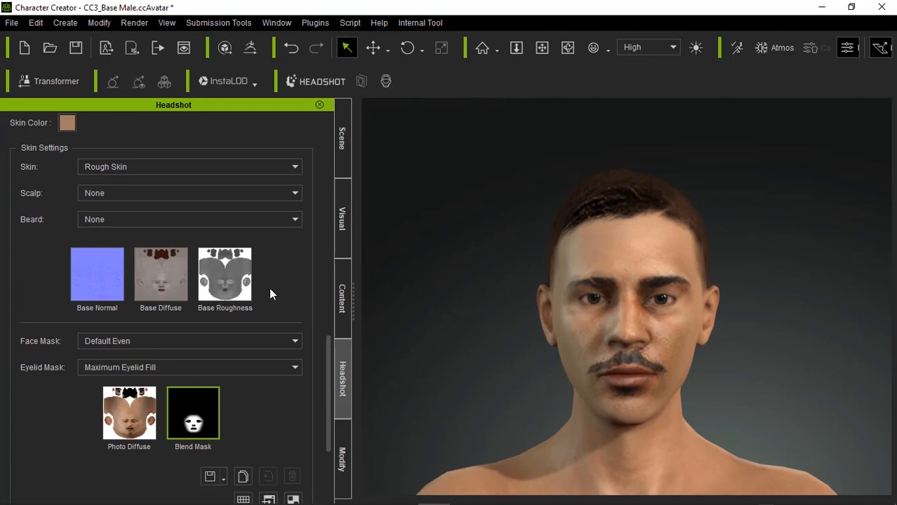
scroll(269, 292, "up", 3)
scroll(269, 298, "up", 2)
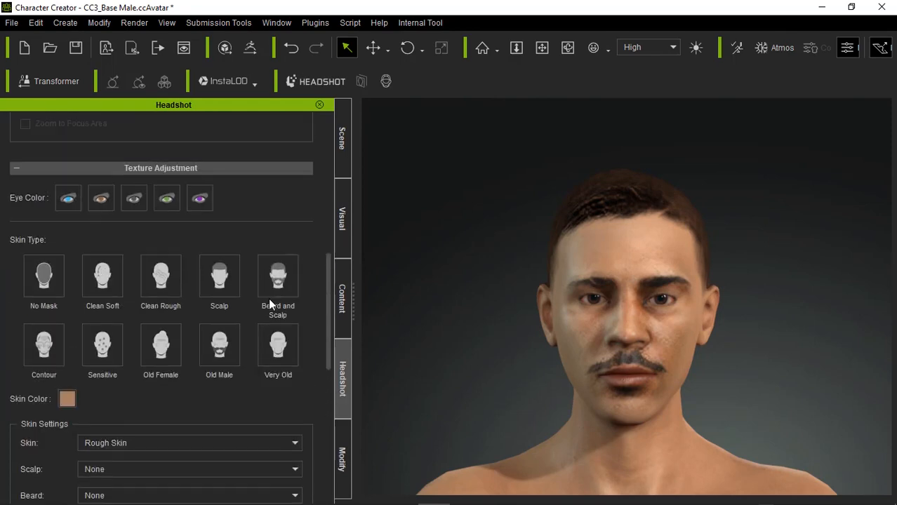
scroll(269, 298, "up", 5)
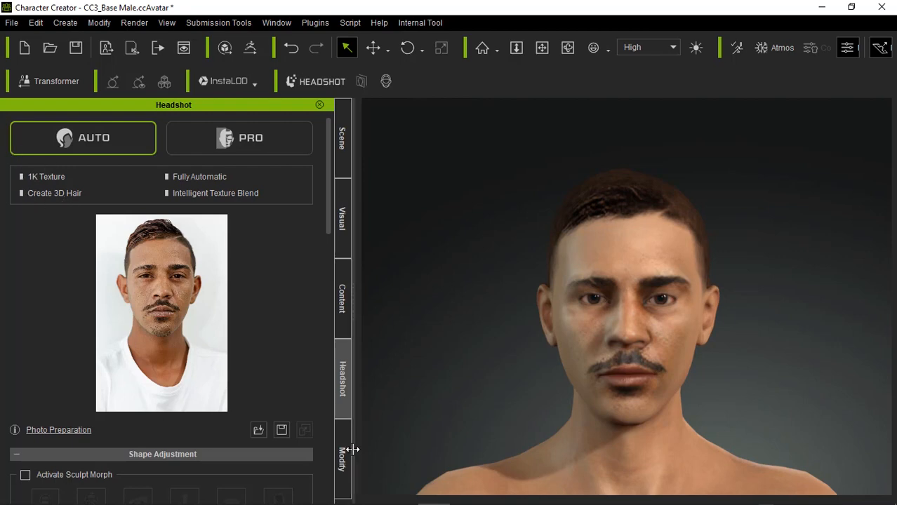
left_click(342, 320)
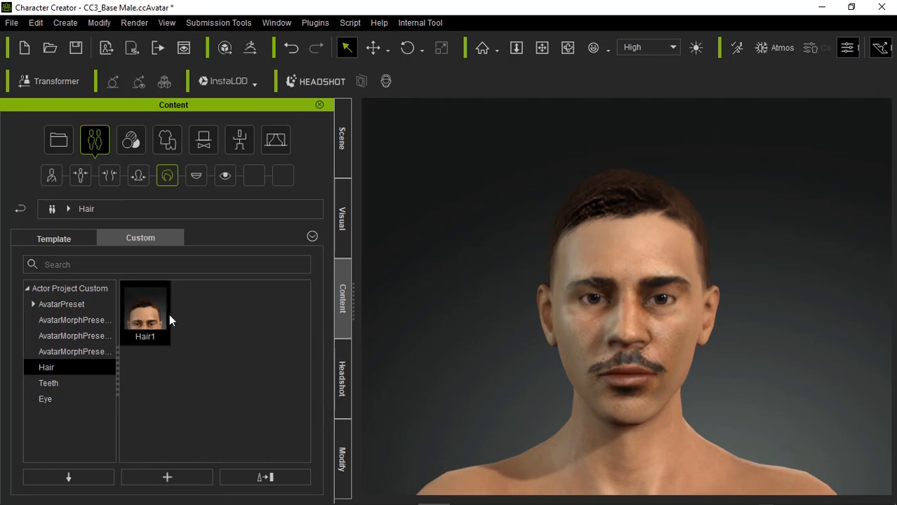
mouse_move(169, 314)
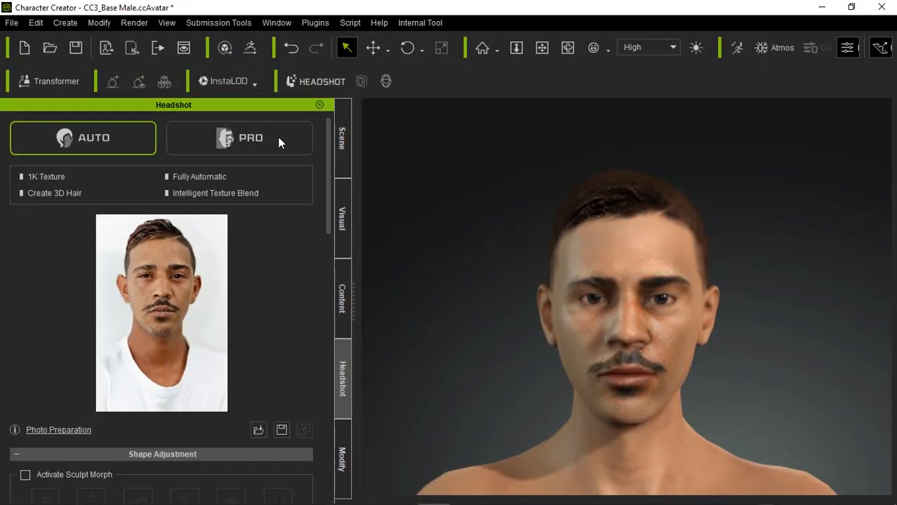
- Switch the Headshot head generation mode to Pro, accepting that the current process is overwritten
left_click(278, 142)
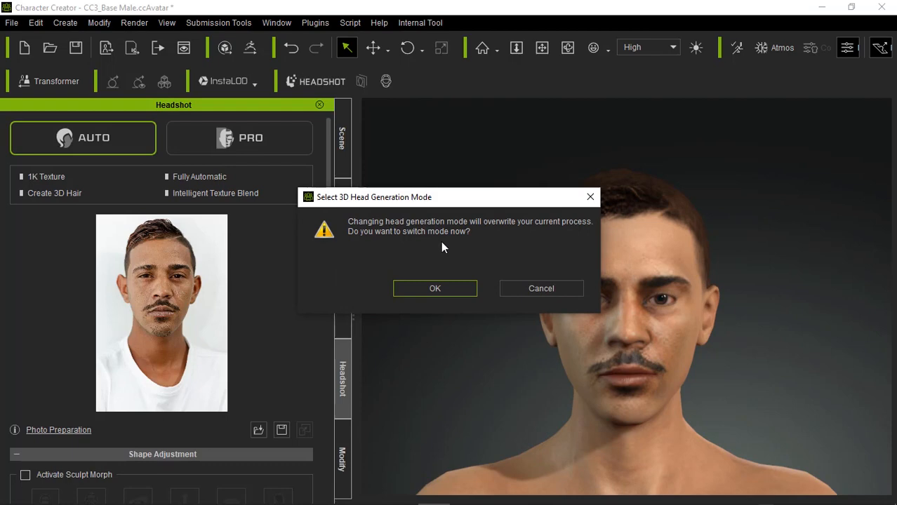
left_click(436, 288)
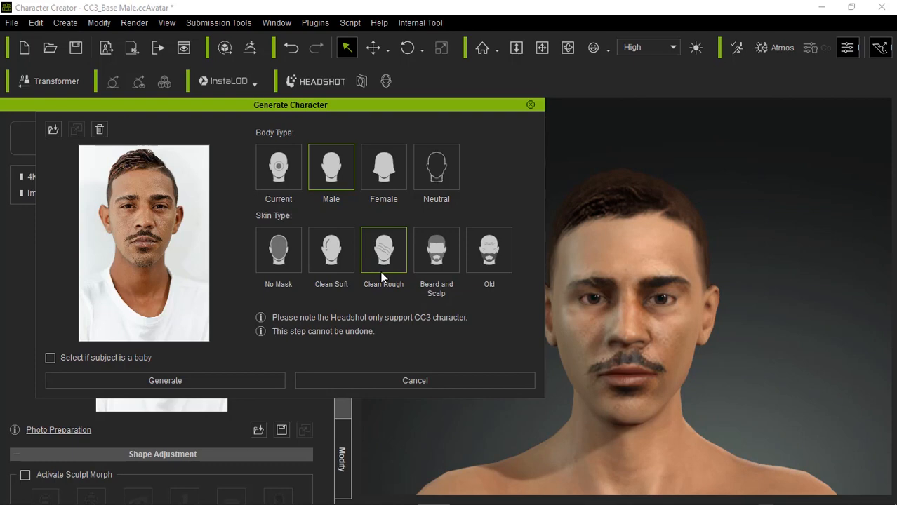
- Generate the Pro mode head with the Male body type and Clean Rough skin, and inspect the skin detail around the eyes
left_click(221, 380)
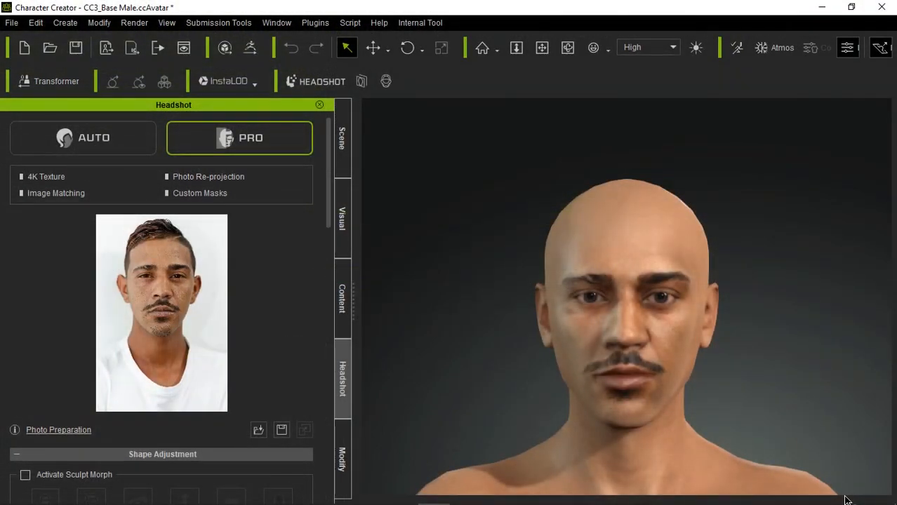
scroll(702, 345, "up", 5)
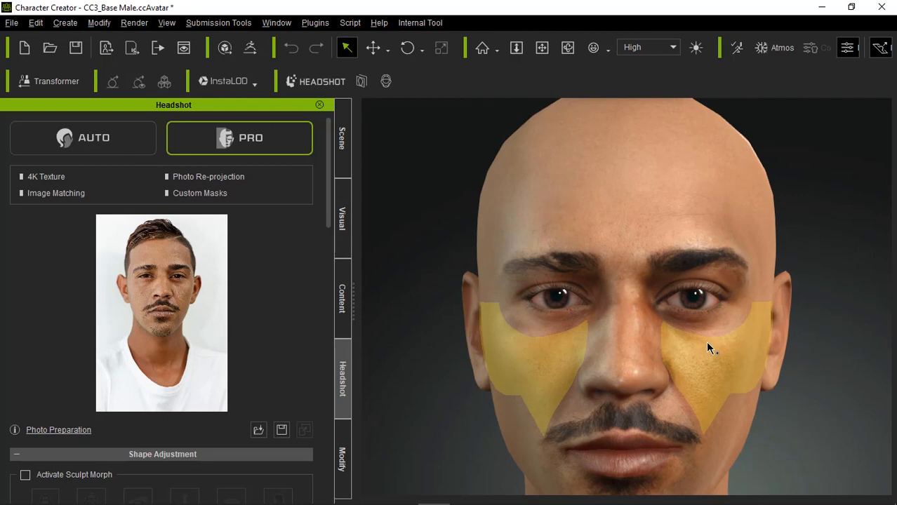
scroll(706, 341, "up", 2)
scroll(706, 341, "up", 2)
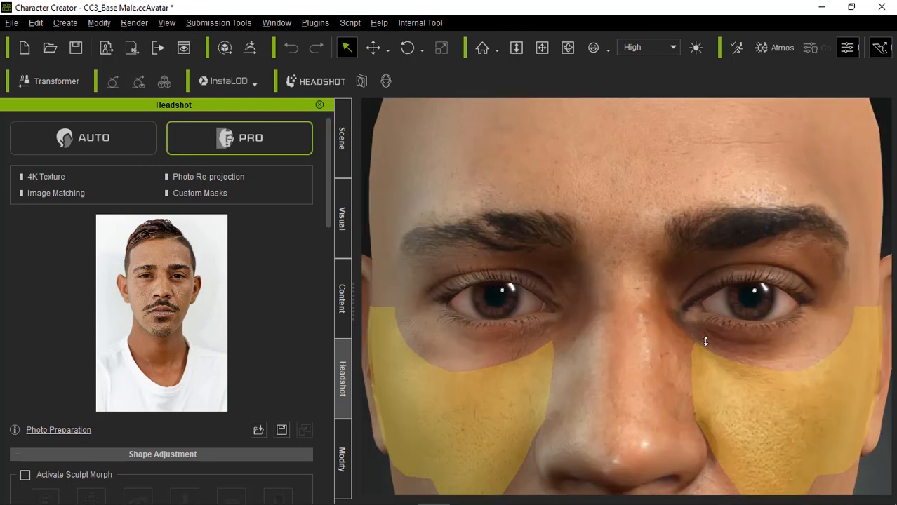
key("alt")
scroll(583, 384, "down", 5)
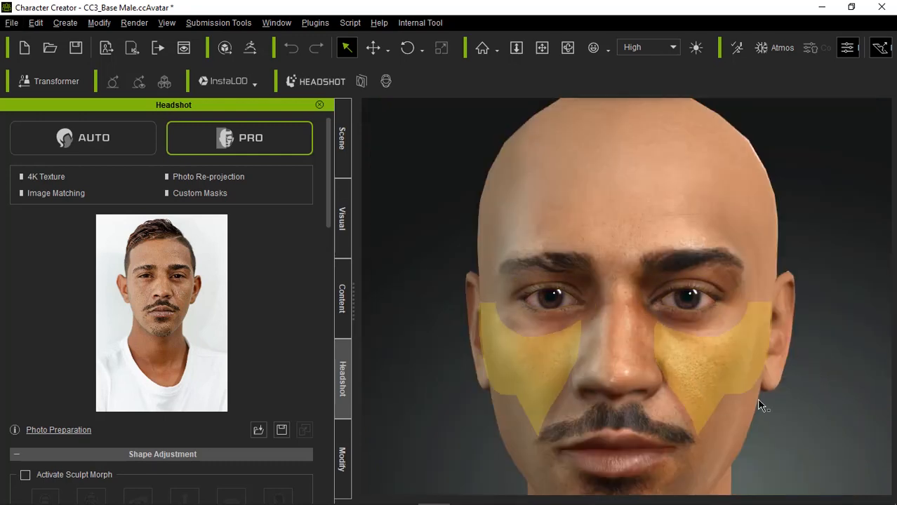
- Examine the generated face close up from the front and from both sides
scroll(832, 409, "up", 2)
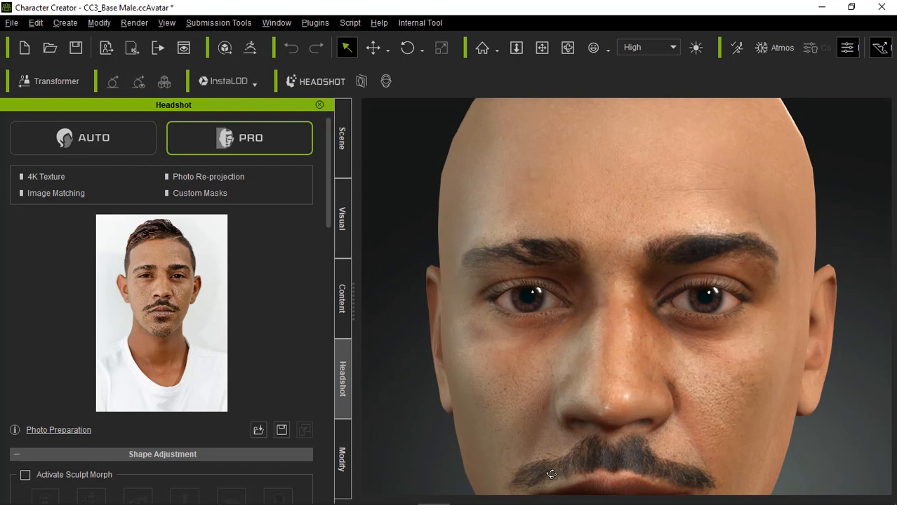
mouse_move(831, 427)
right_mouse_down()
mouse_move(462, 443)
mouse_move(687, 417)
mouse_move(837, 427)
right_mouse_up()
right_click_drag(537, 425, 698, 444)
right_click_drag(483, 383, 784, 402)
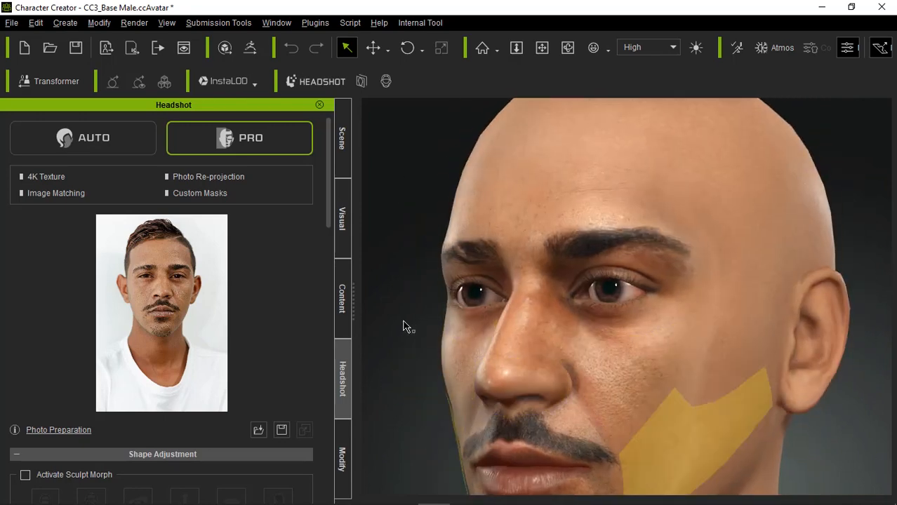
right_click_drag(566, 386, 586, 388)
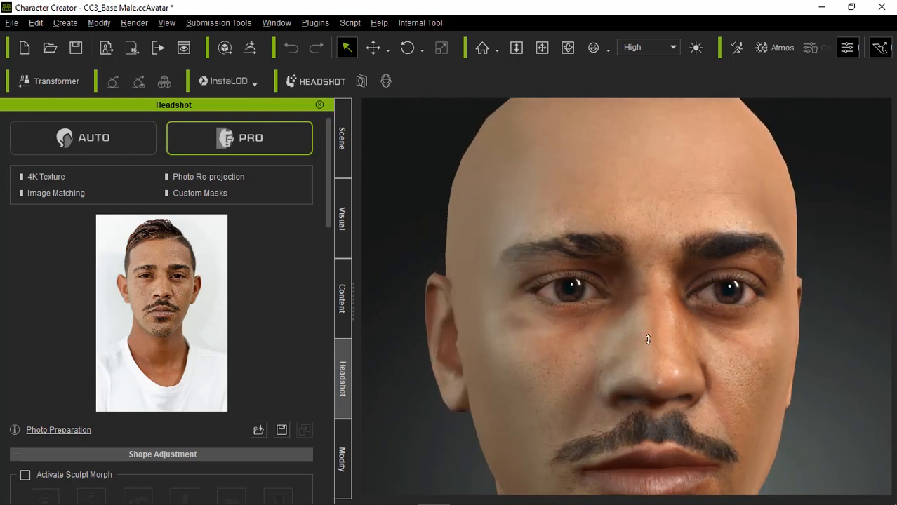
scroll(648, 339, "down", 5)
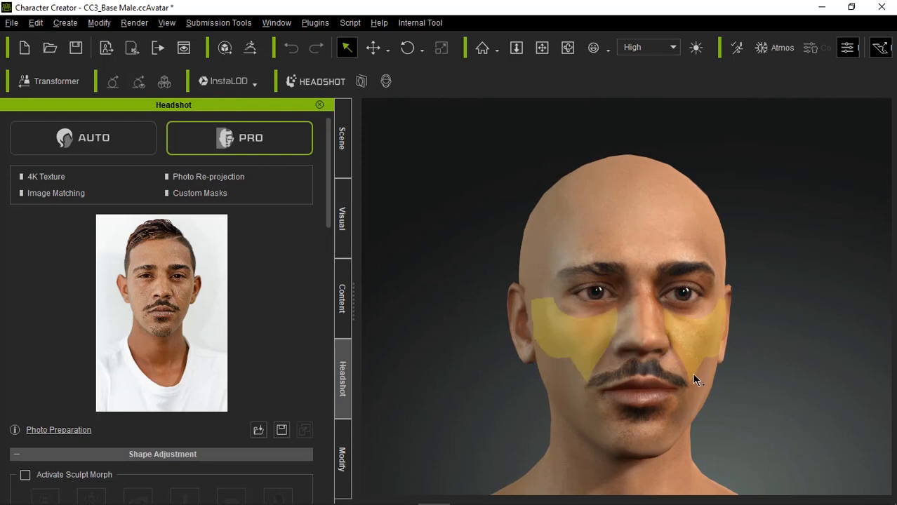
- Expand the Image Matching Tool settings and activate the image matching tools to overlay the photo on the character
scroll(245, 382, "down", 1)
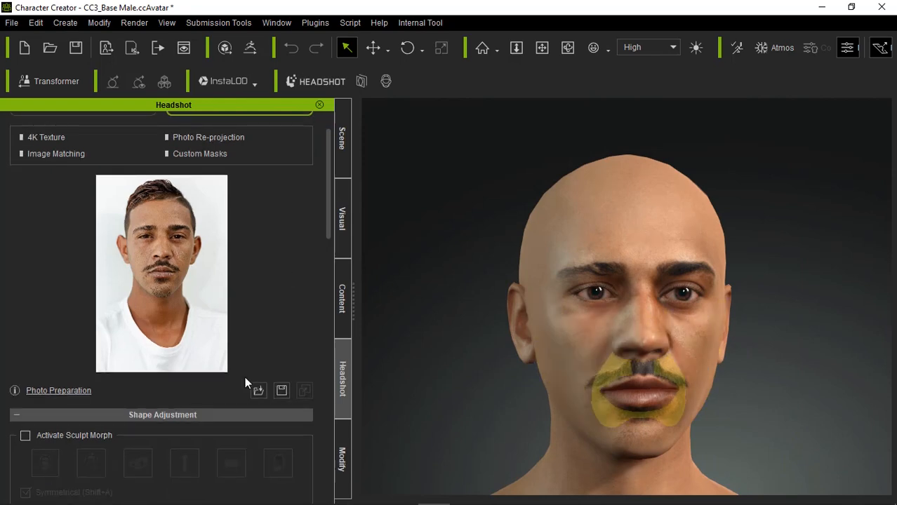
scroll(244, 383, "down", 1)
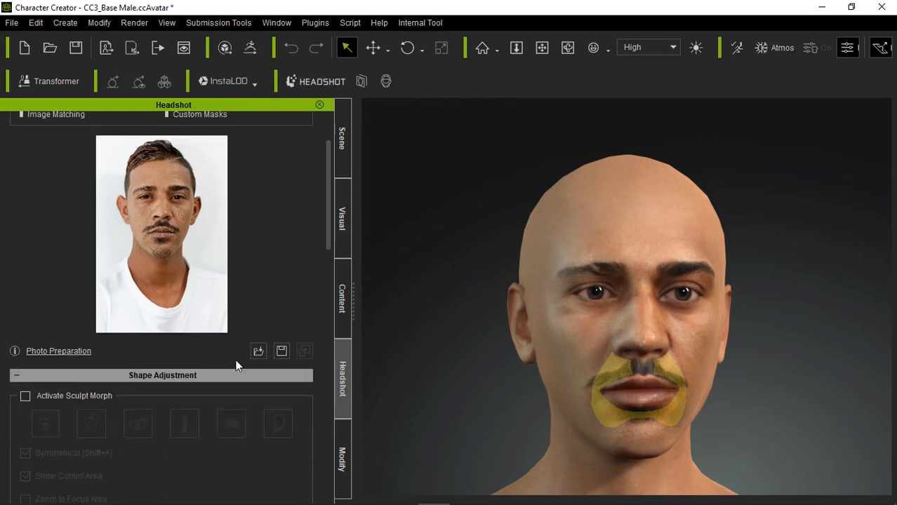
scroll(244, 379, "down", 1)
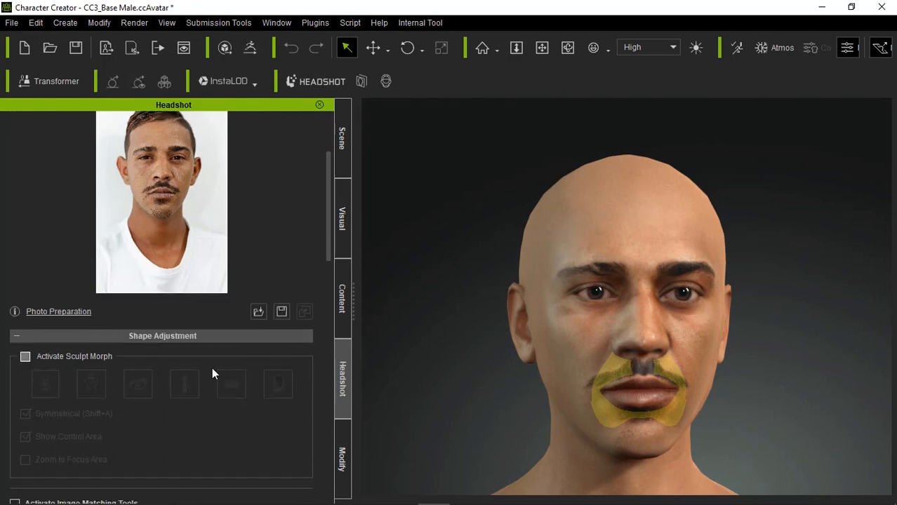
scroll(214, 372, "down", 1)
scroll(211, 372, "down", 4)
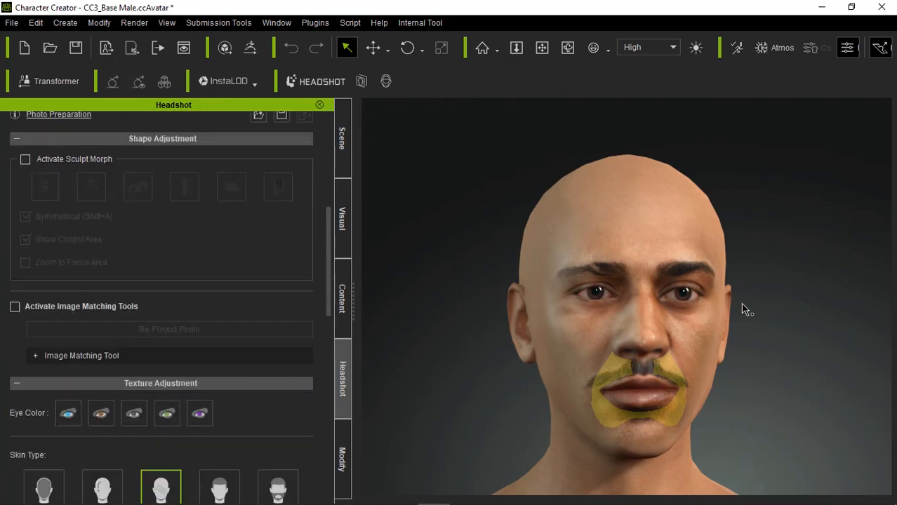
scroll(739, 301, "up", 1)
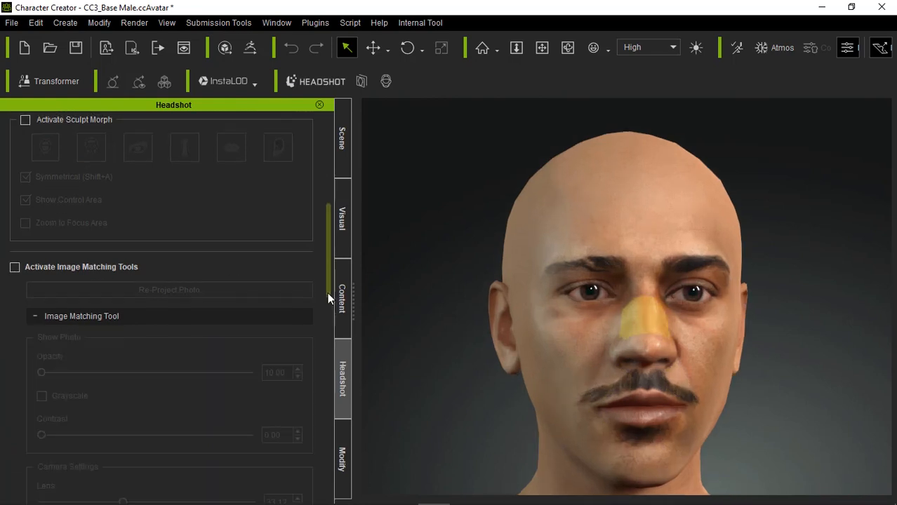
scroll(325, 312, "down", 2)
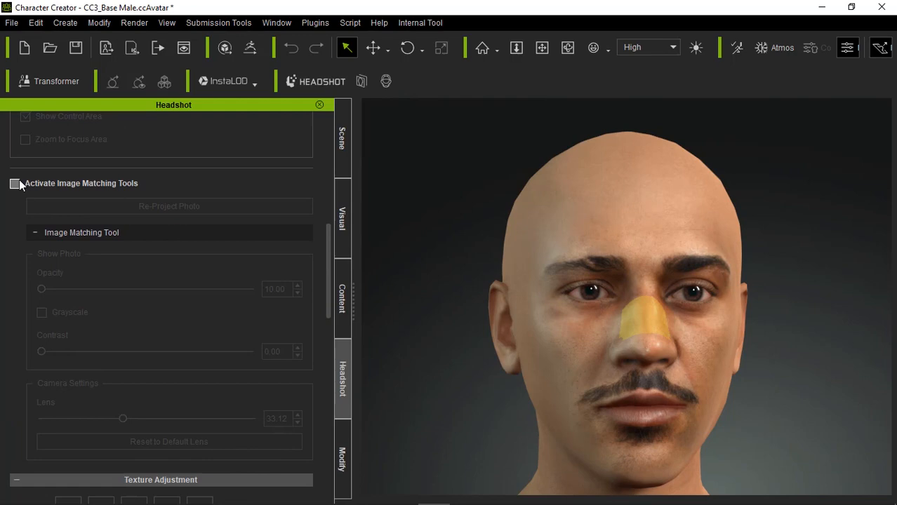
left_click(17, 184)
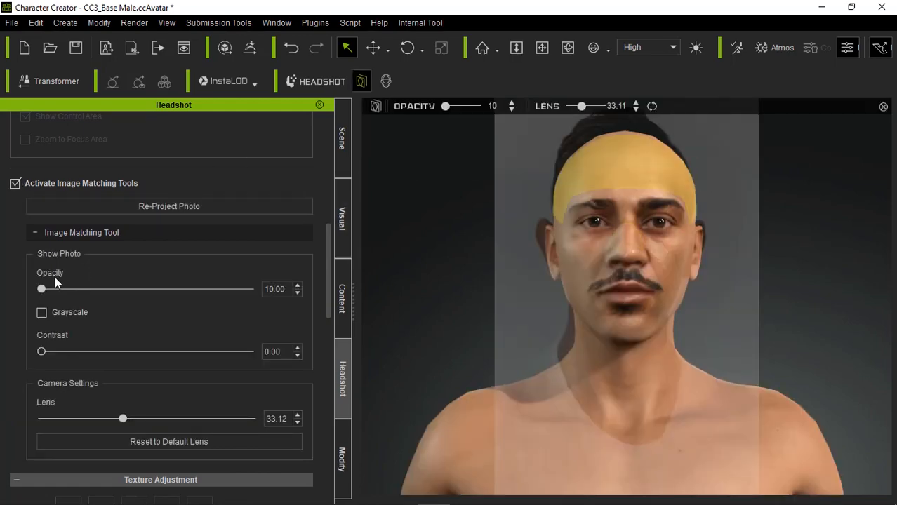
- Compare the overlaid photo with the head at several opacities, and set the photo's opacity to about 27
left_click_drag(94, 291, 119, 290)
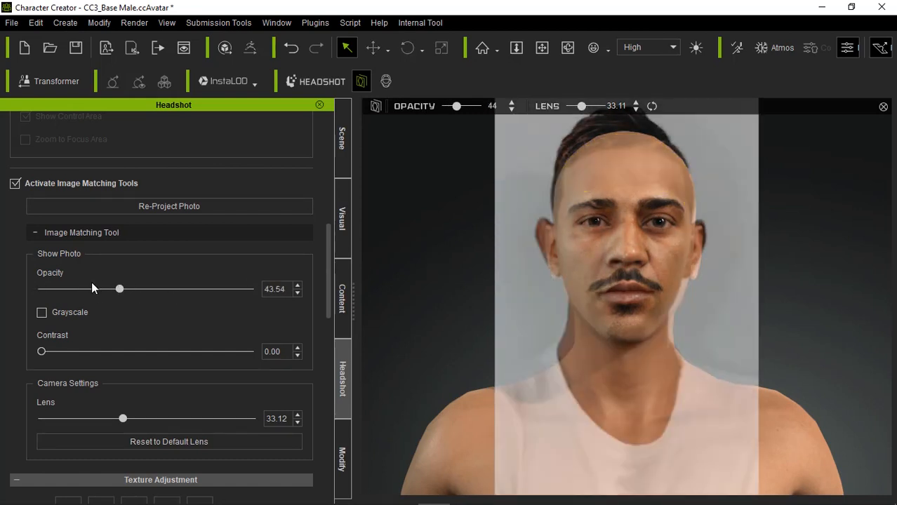
left_click_drag(176, 291, 215, 293)
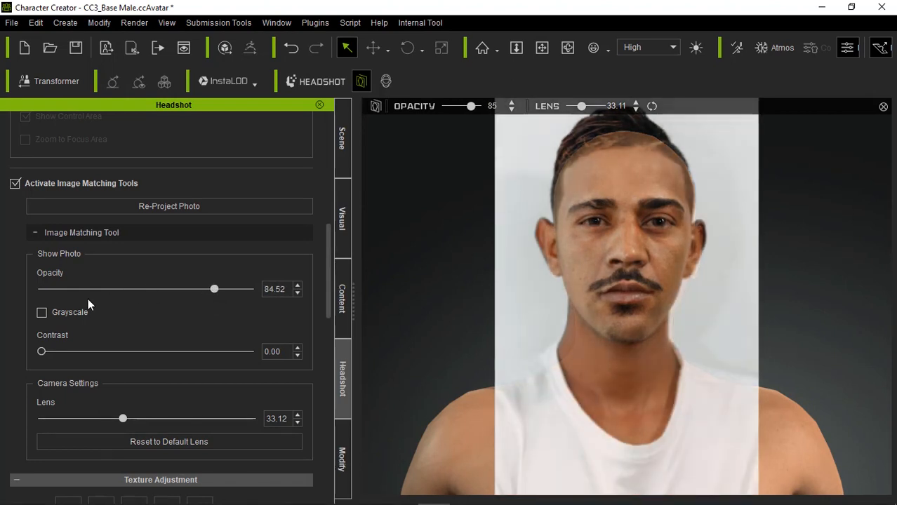
left_click_drag(88, 299, 0, 315)
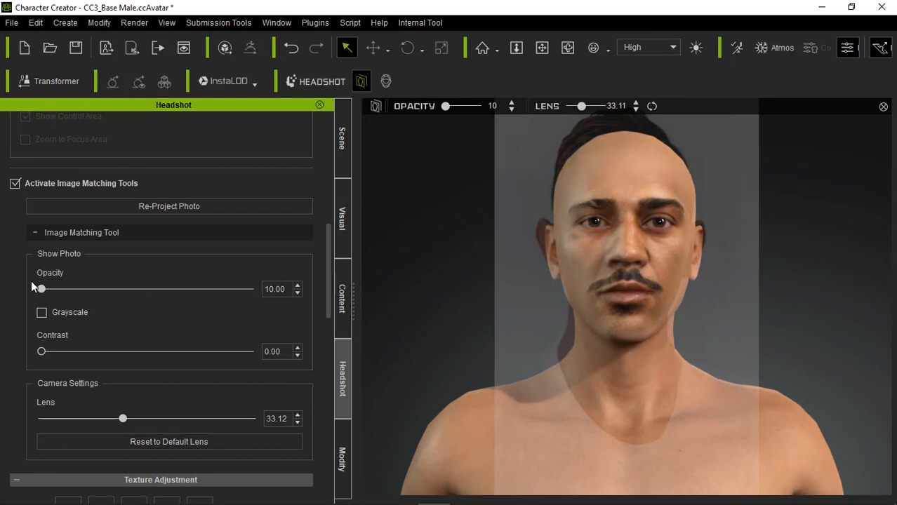
mouse_move(90, 292)
left_mouse_down()
mouse_move(60, 293)
mouse_move(90, 302)
mouse_move(82, 295)
left_mouse_up()
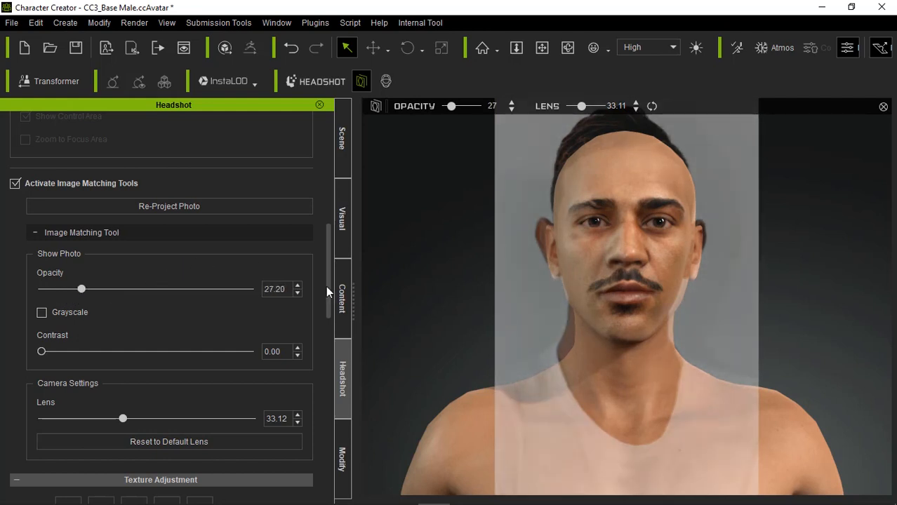
- Activate Sculpt Morph and match the head to the photo with Ear Scale 100, Ear Outer Angle 71, Forehead Width 2 and Forehead Height -18
scroll(292, 226, "up", 5)
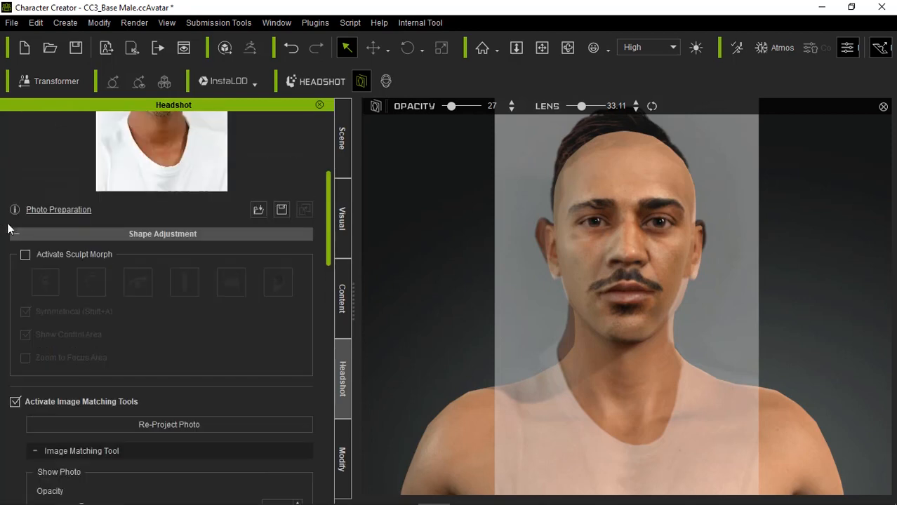
left_click(26, 255)
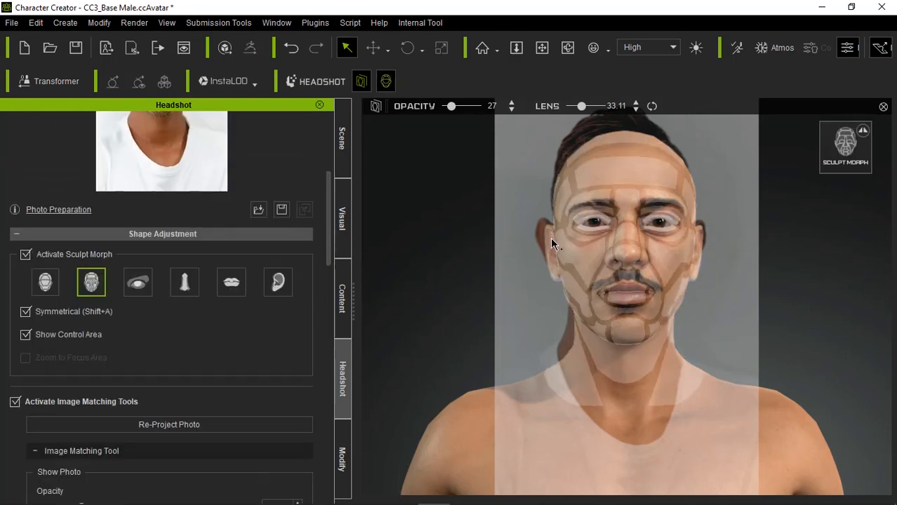
left_click_drag(542, 227, 476, 164)
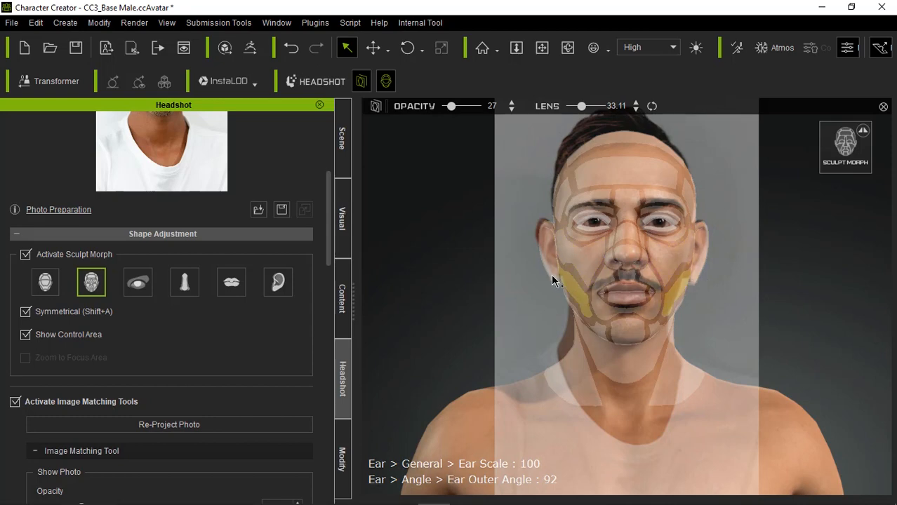
left_click_drag(555, 272, 648, 313)
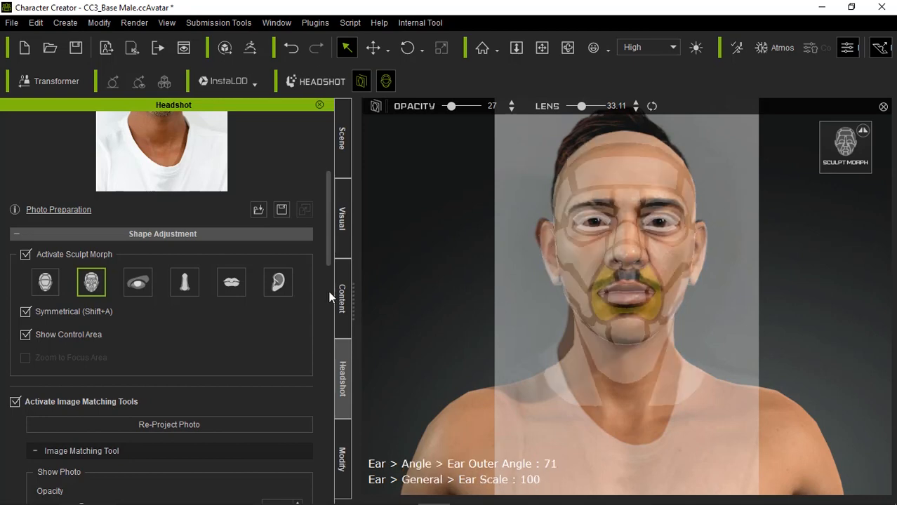
scroll(265, 300, "up", 2)
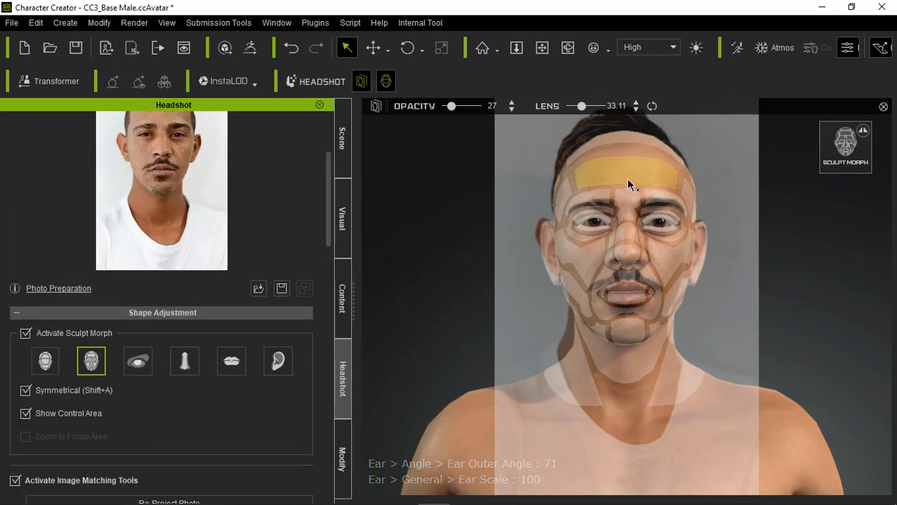
mouse_move(628, 184)
left_mouse_down()
mouse_move(624, 202)
mouse_move(629, 120)
mouse_move(626, 164)
left_mouse_up()
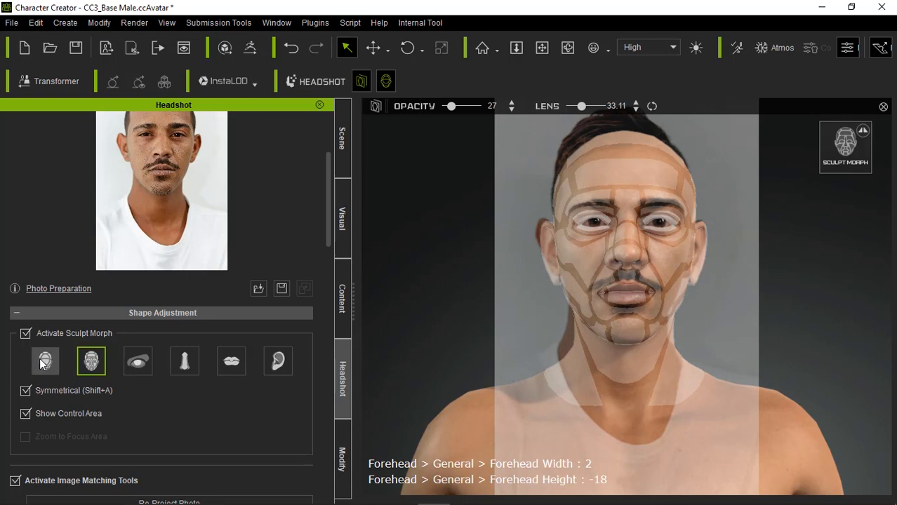
- Deactivate Sculpt Morph and the image matching tools, and view the reshaped head from an angle
left_click(26, 334)
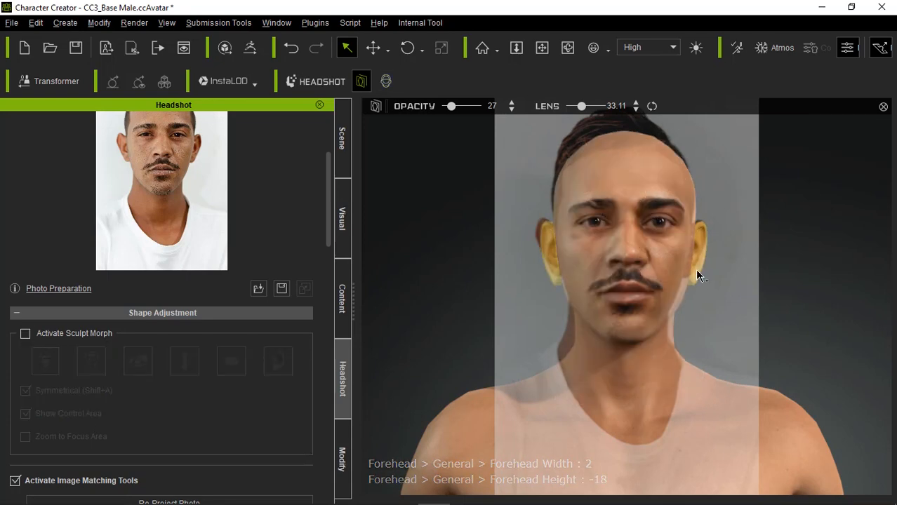
scroll(85, 430, "down", 3)
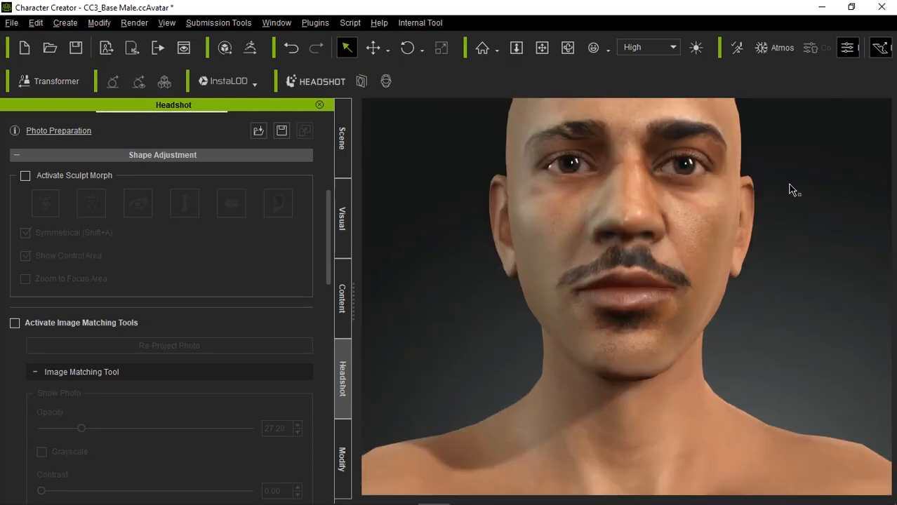
right_click_drag(680, 241, 801, 324)
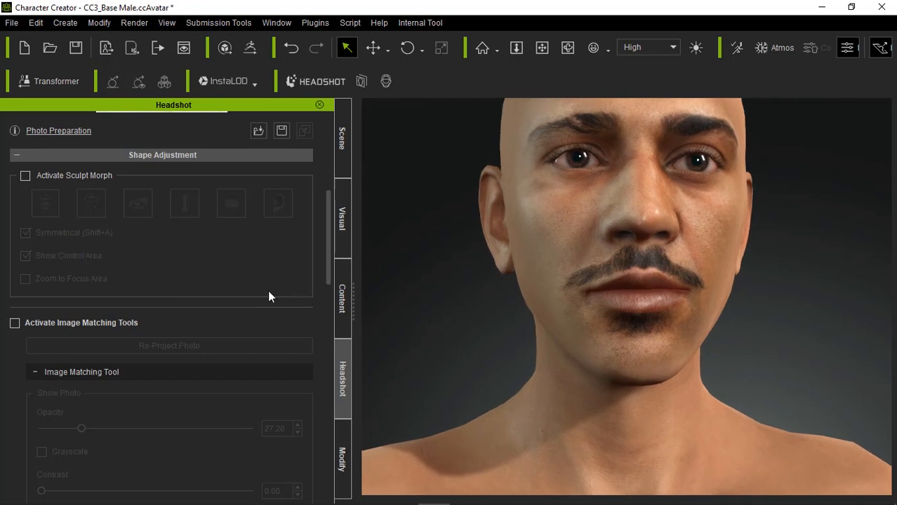
- Review the Headshot texture adjustments, from the skin types to the skin, scalp, beard and mask settings
left_click_drag(327, 275, 334, 404)
scroll(335, 409, "down", 5)
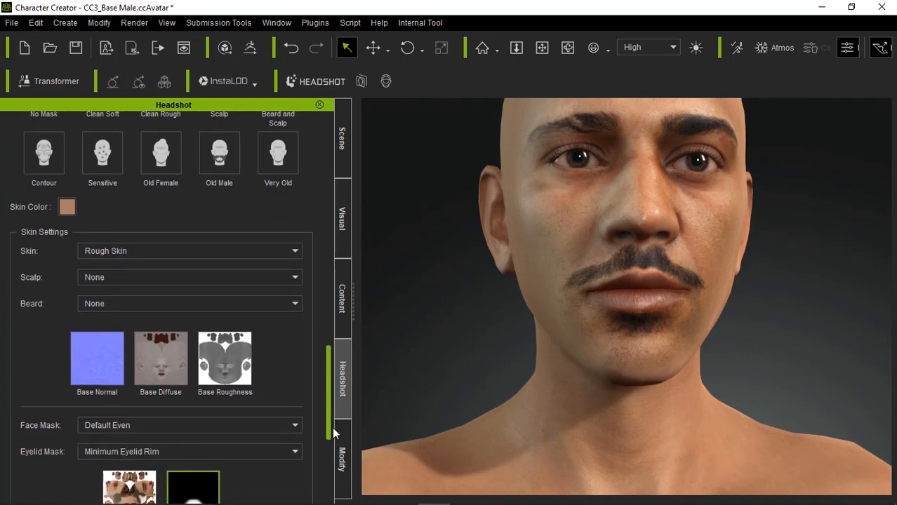
scroll(314, 384, "up", 5)
scroll(314, 384, "down", 4)
scroll(315, 391, "down", 1)
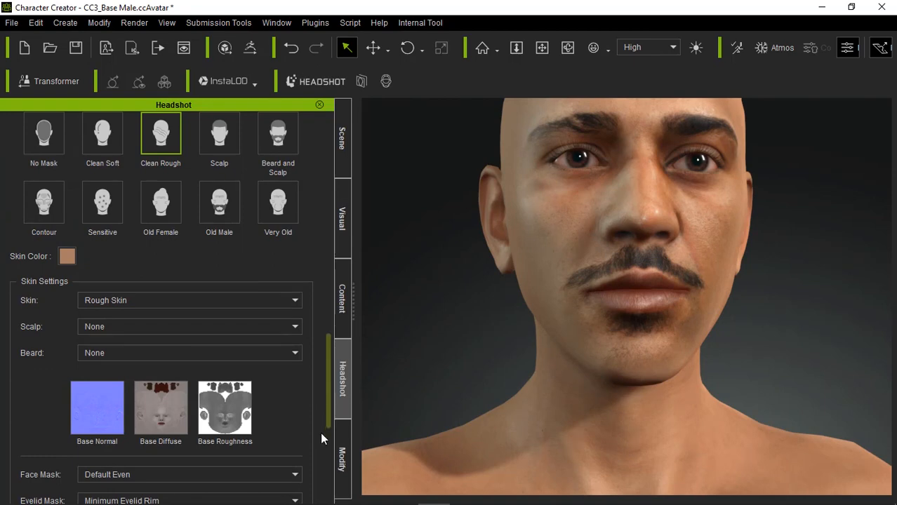
scroll(320, 432, "down", 4)
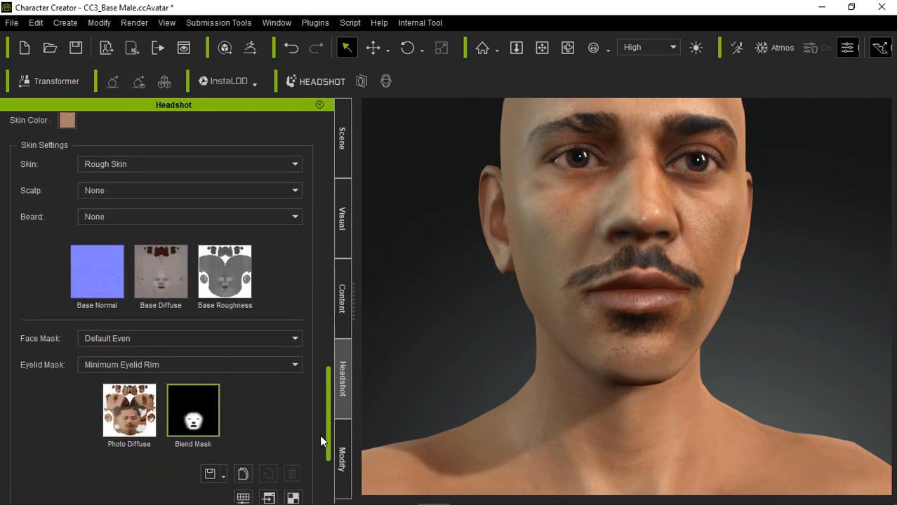
scroll(66, 360, "up", 1)
- Review the available Face Mask options without choosing one, and examine the light and shadow on the sides of the face
left_click(145, 338)
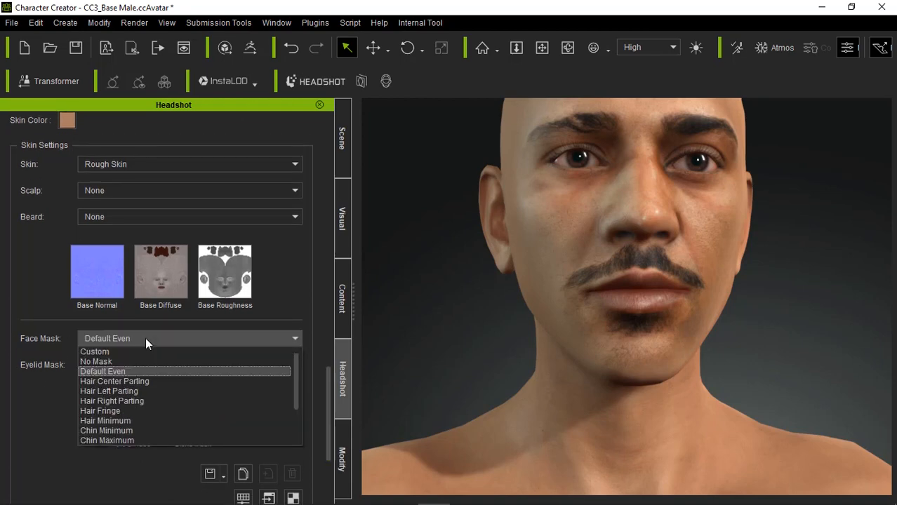
scroll(137, 406, "down", 1)
scroll(136, 407, "down", 1)
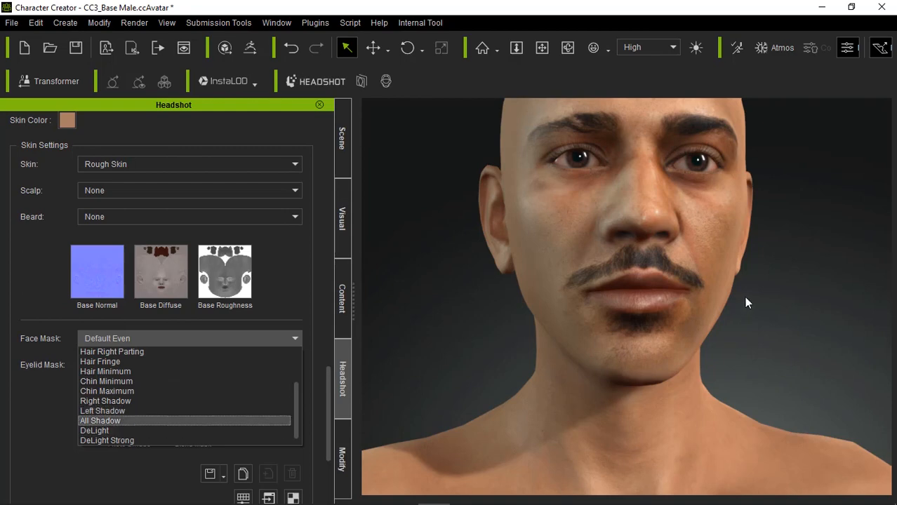
left_click(679, 346)
right_click_drag(509, 345, 636, 227)
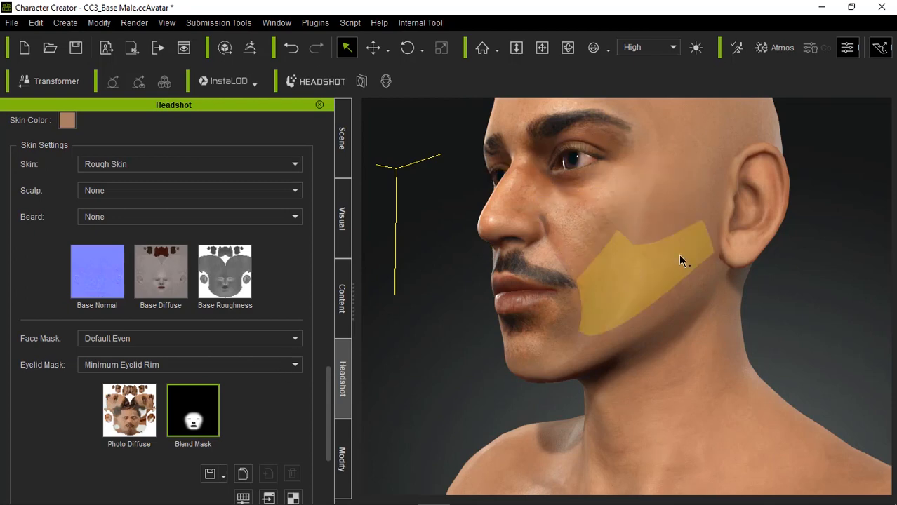
right_click_drag(673, 321, 731, 332)
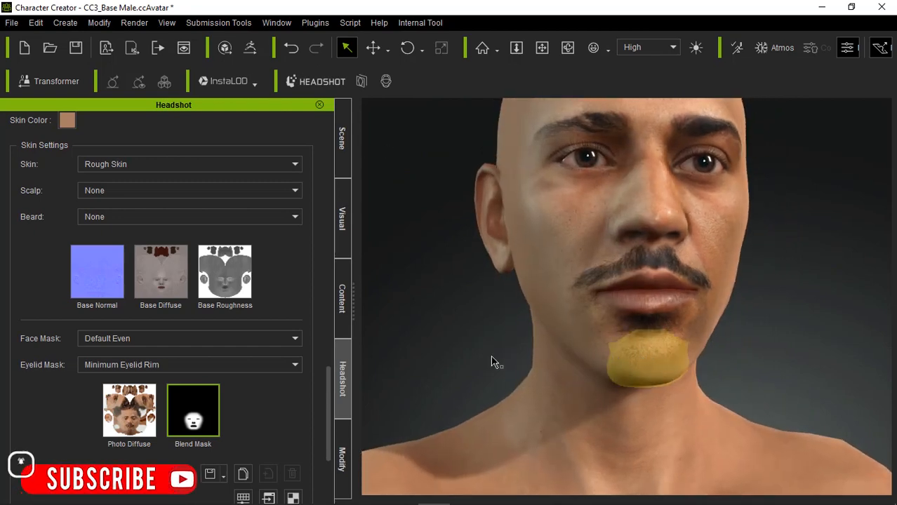
- Compare the head with the portrait photo and open the Blend Mask texture in Photoshop for editing
scroll(261, 357, "up", 10)
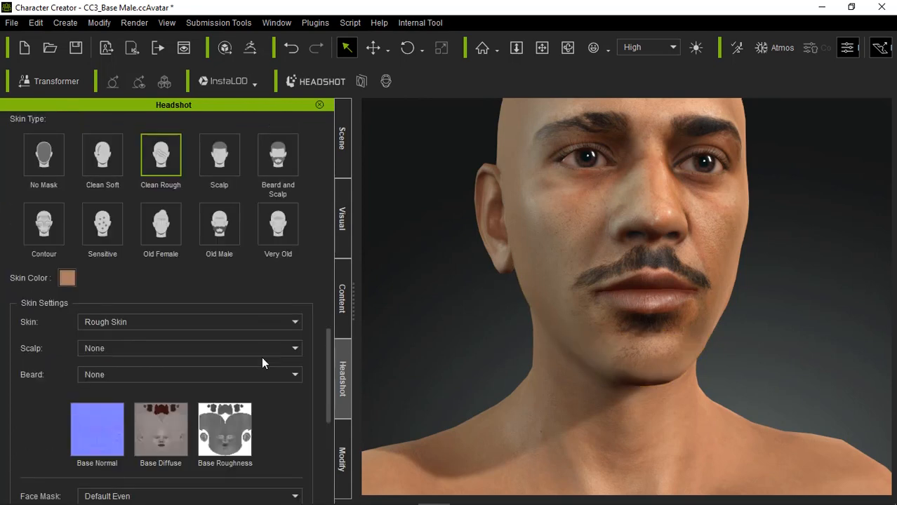
scroll(257, 354, "up", 3)
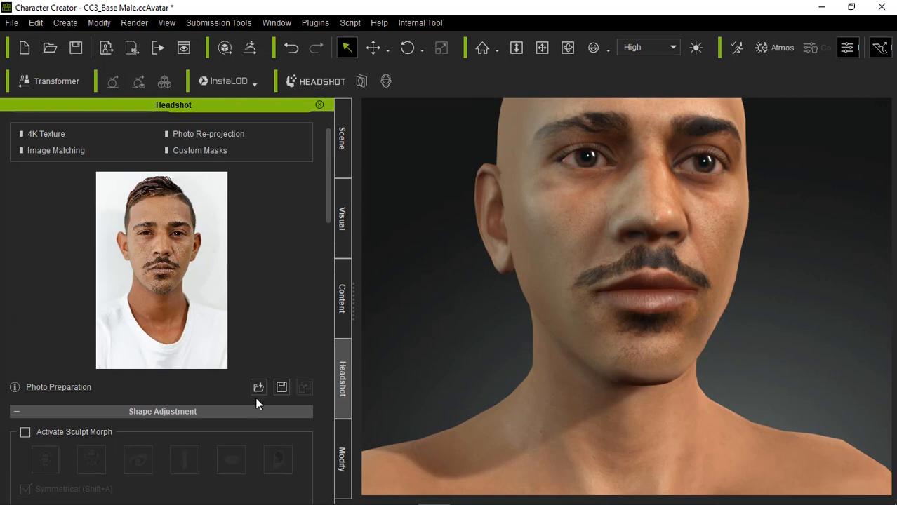
scroll(257, 385, "down", 5)
scroll(259, 381, "down", 5)
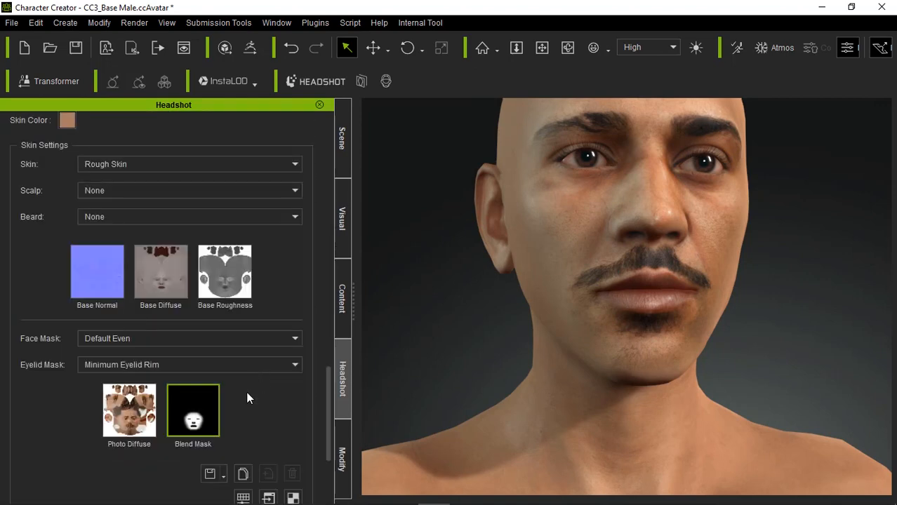
scroll(206, 414, "down", 1)
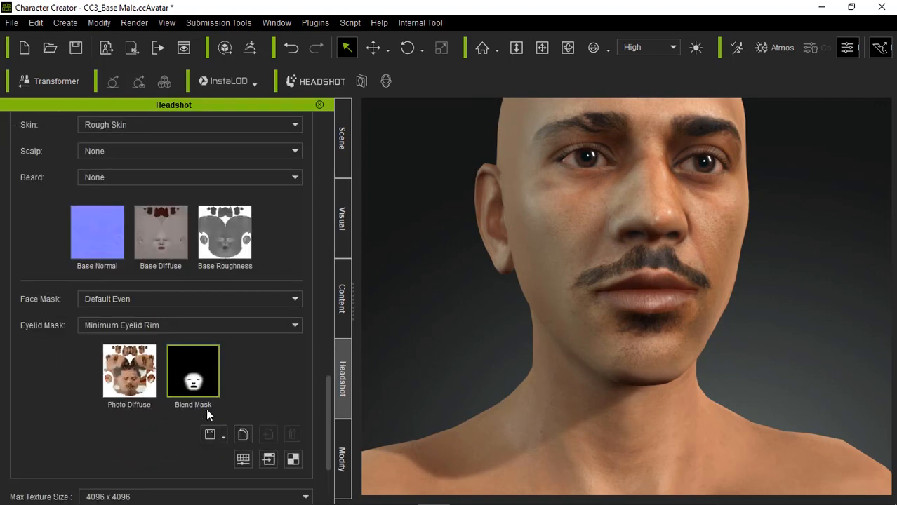
mouse_move(207, 381)
mouse_move(181, 373)
left_click(269, 459)
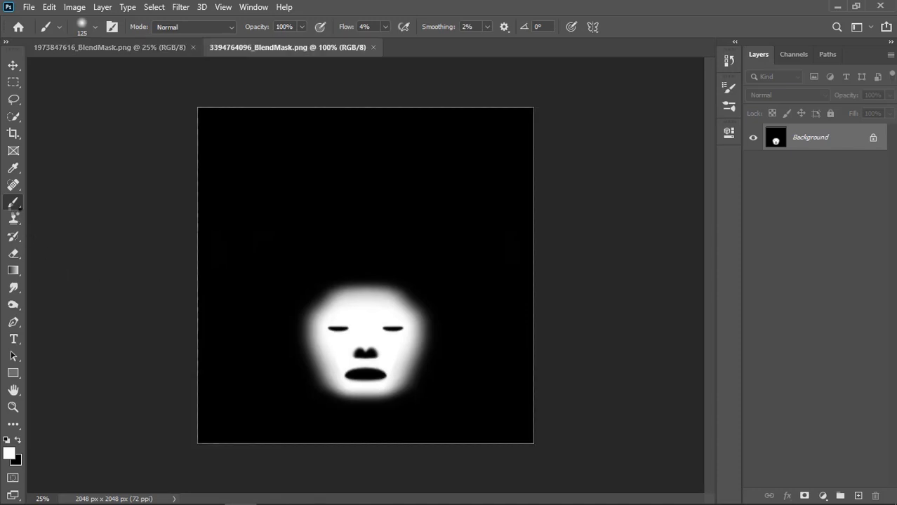
- Paint the blend mask white below the chin with a 125 px Soft Round brush, extending the white face area downward
left_click(16, 205)
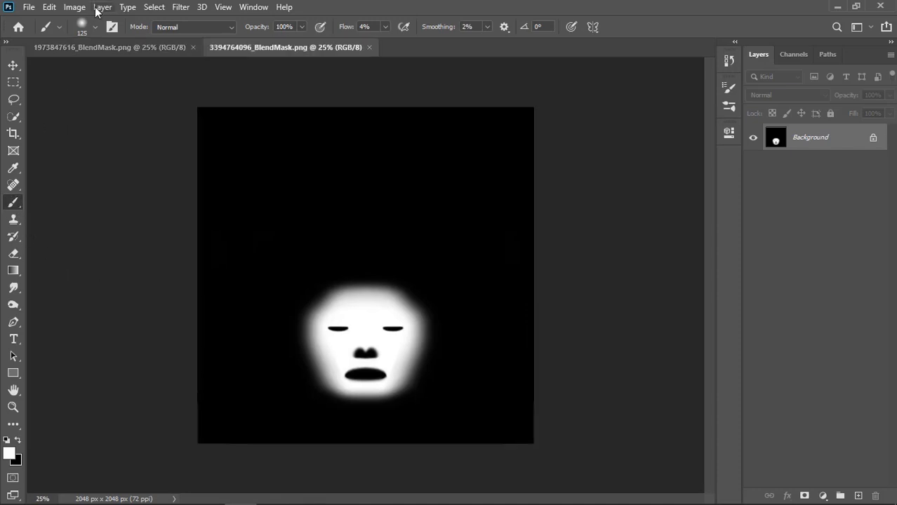
left_click(96, 28)
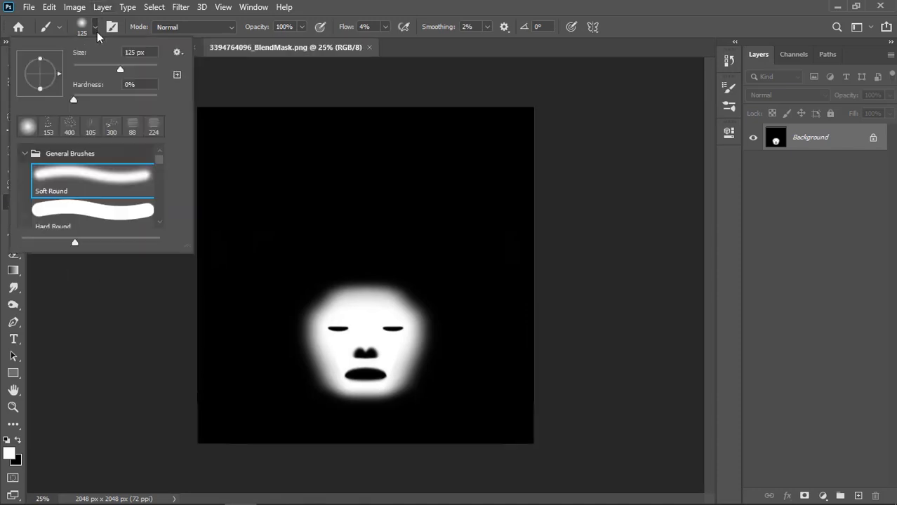
double_click(28, 127)
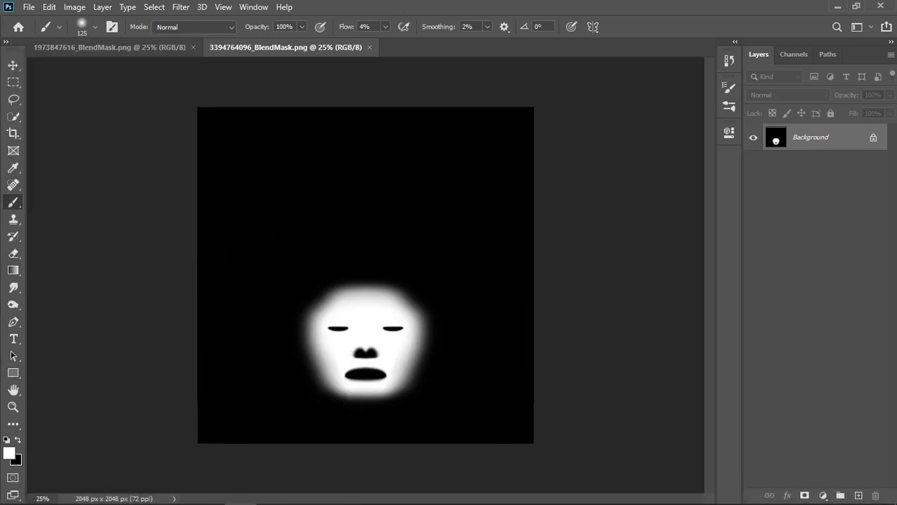
key("x")
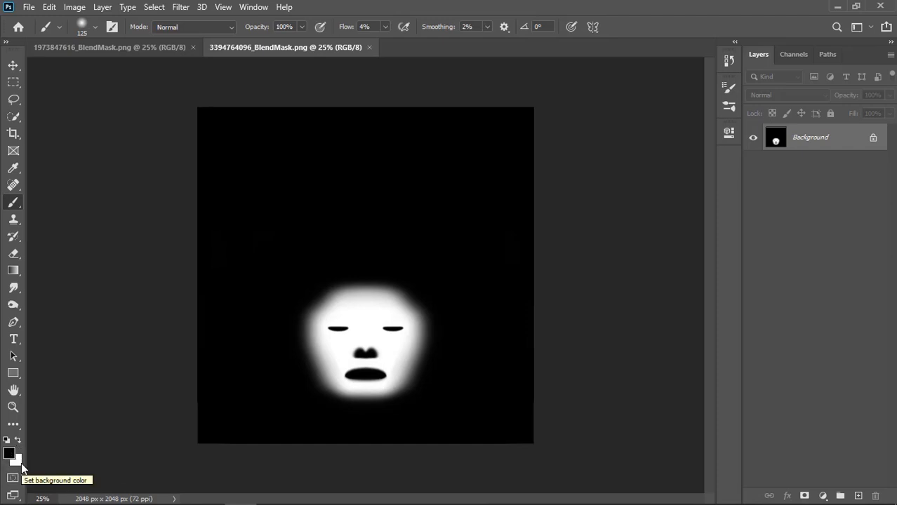
key("x")
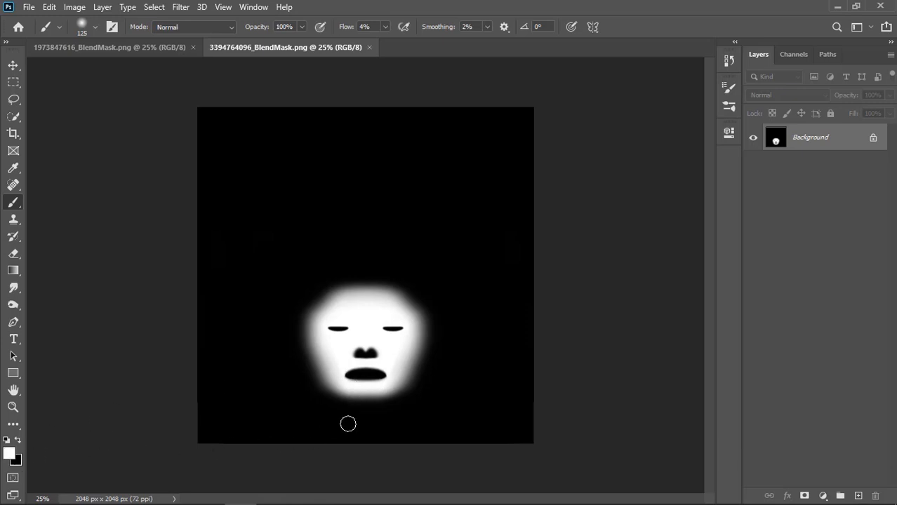
mouse_move(353, 400)
left_mouse_down()
mouse_move(379, 395)
mouse_move(346, 390)
mouse_move(366, 397)
left_mouse_up()
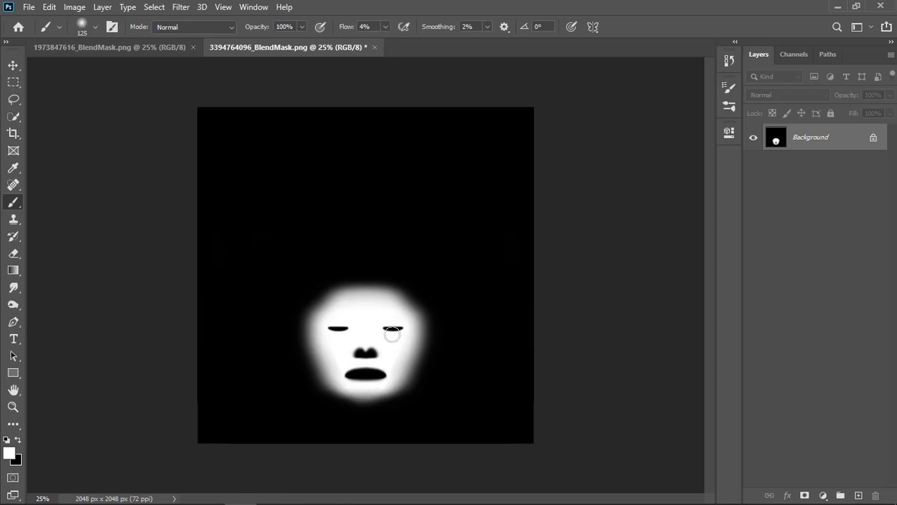
mouse_move(347, 398)
left_mouse_down()
mouse_move(389, 392)
mouse_move(354, 402)
mouse_move(371, 406)
mouse_move(343, 401)
mouse_move(371, 405)
left_mouse_up()
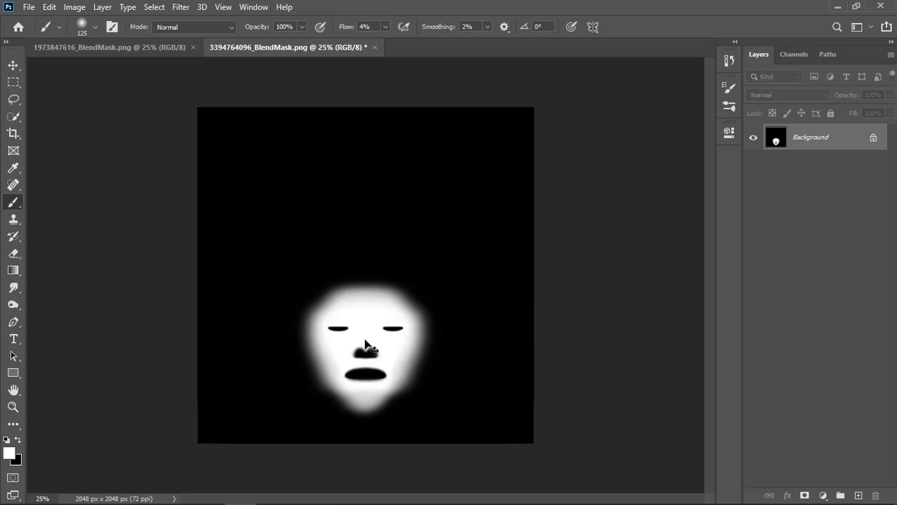
- Save the edited blend mask image and switch back to Character Creator
left_click(28, 7)
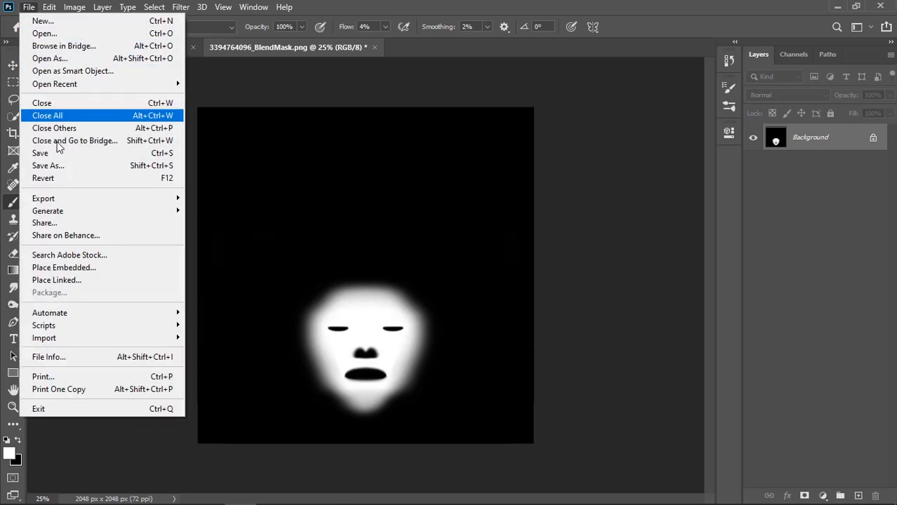
left_click(56, 156)
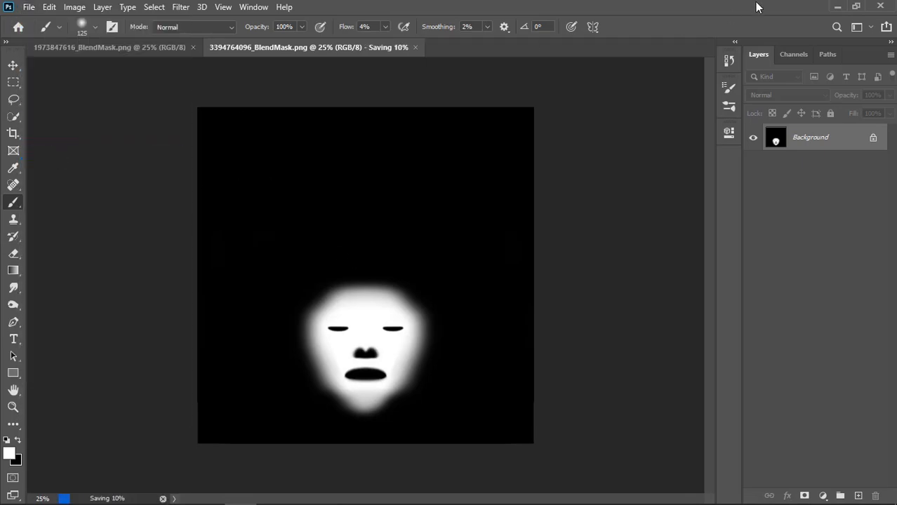
left_click(837, 6)
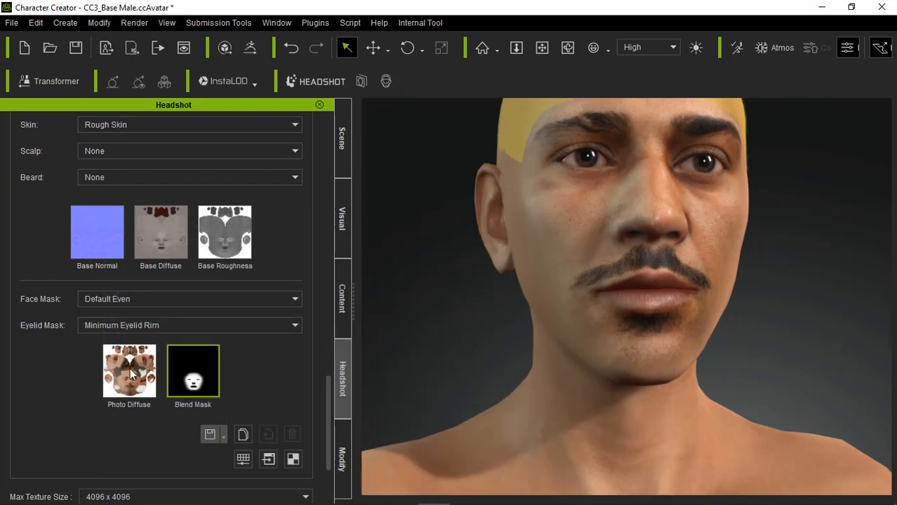
- Set the Face Mask to Custom and update the skin texture with the edited Blend Mask
left_click(192, 302)
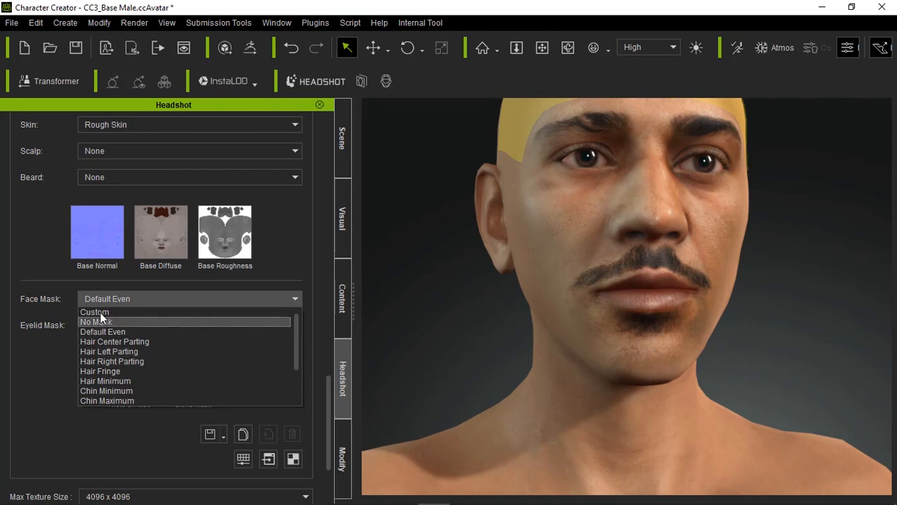
left_click(100, 314)
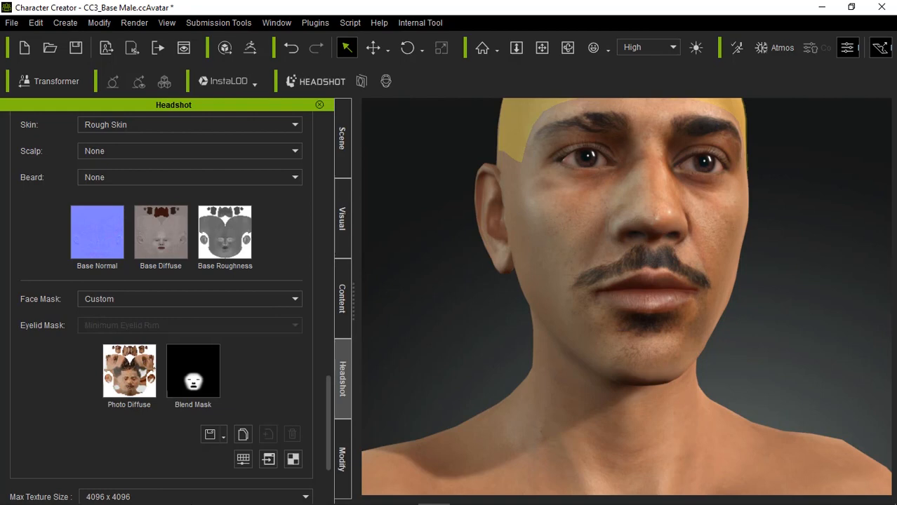
mouse_move(231, 498)
mouse_move(194, 385)
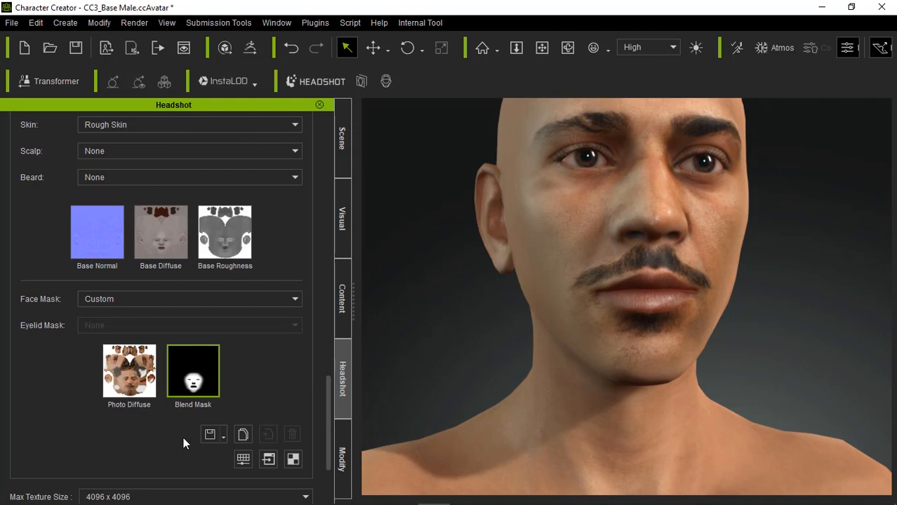
scroll(183, 437, "down", 3)
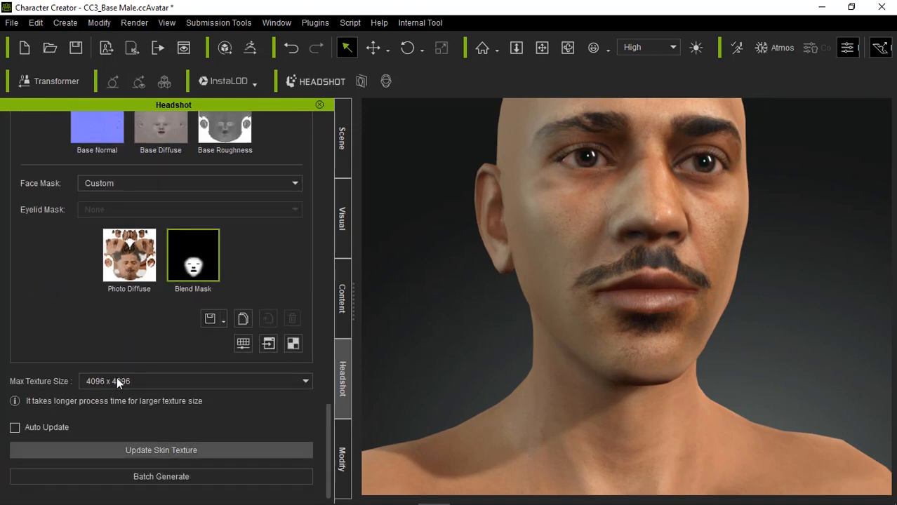
left_click(172, 451)
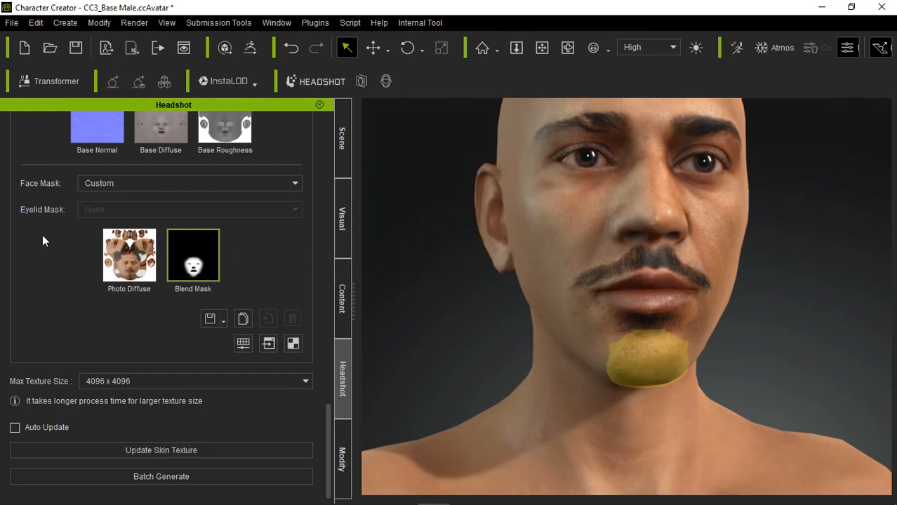
- Open the Photo Diffuse texture in Photoshop, examine the face closely, and return to Character Creator
left_click(106, 254)
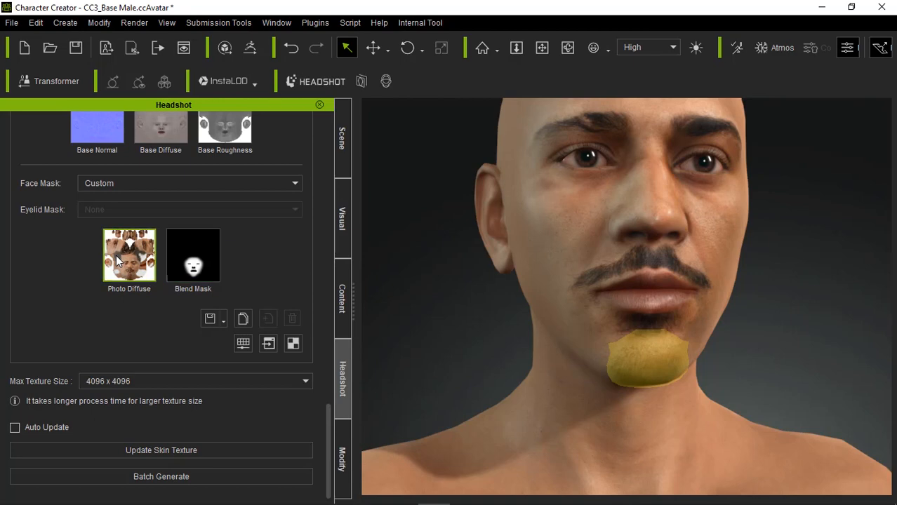
left_click(268, 345)
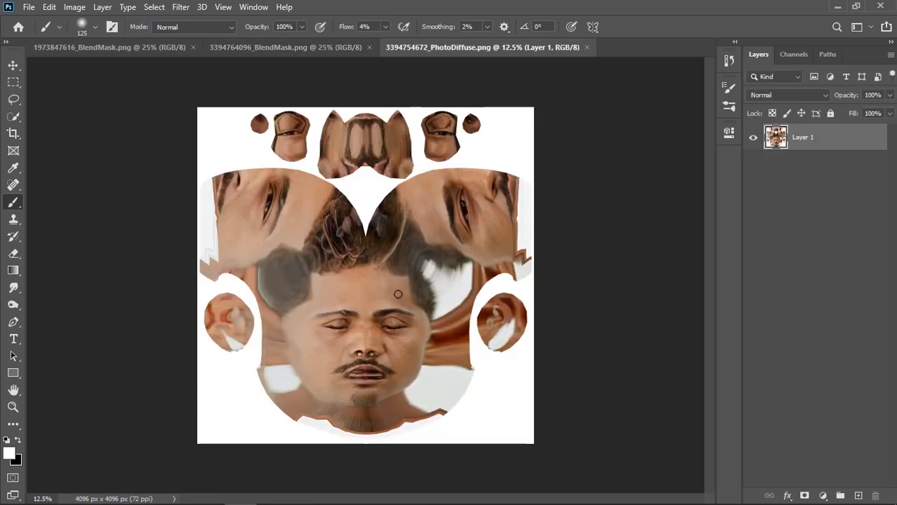
scroll(385, 333, "up", 4, "alt")
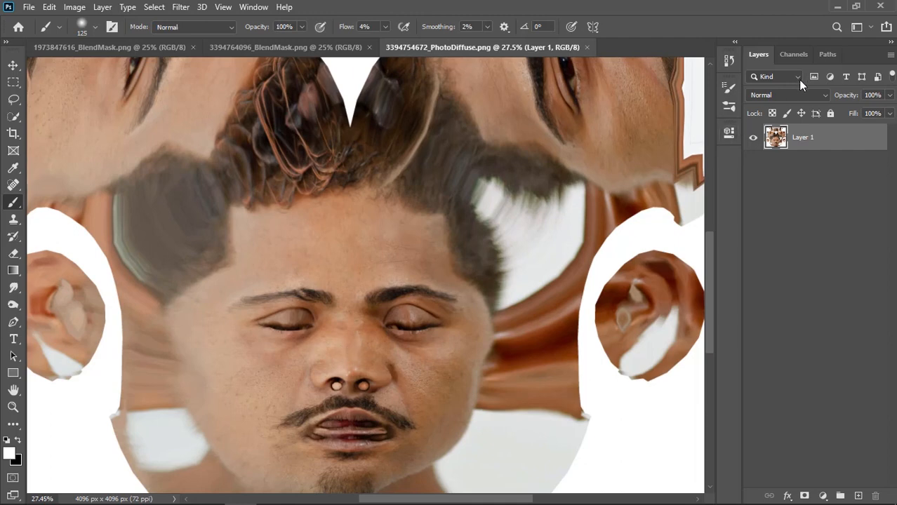
left_click(838, 7)
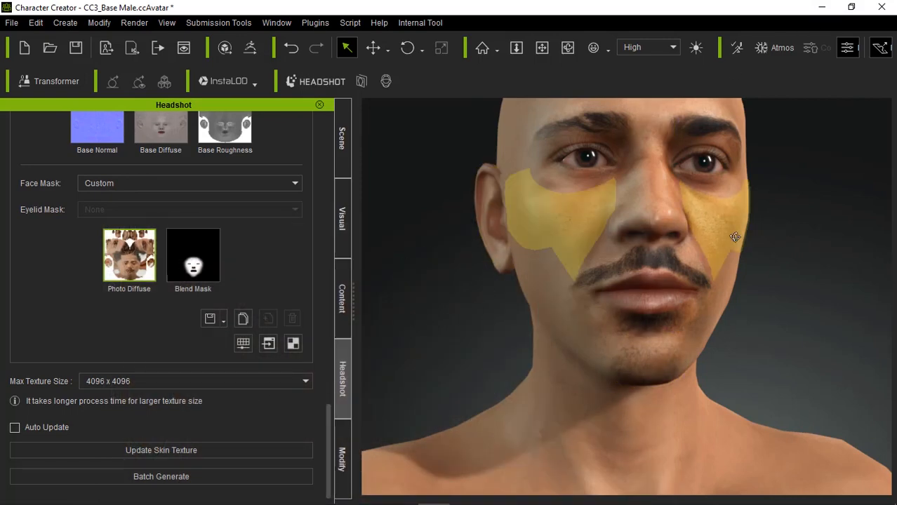
- Turn the head to the front and apply the custom Hair1 hairstyle to the character
right_click_drag(676, 248, 749, 216)
middle_click_drag(796, 162, 786, 278)
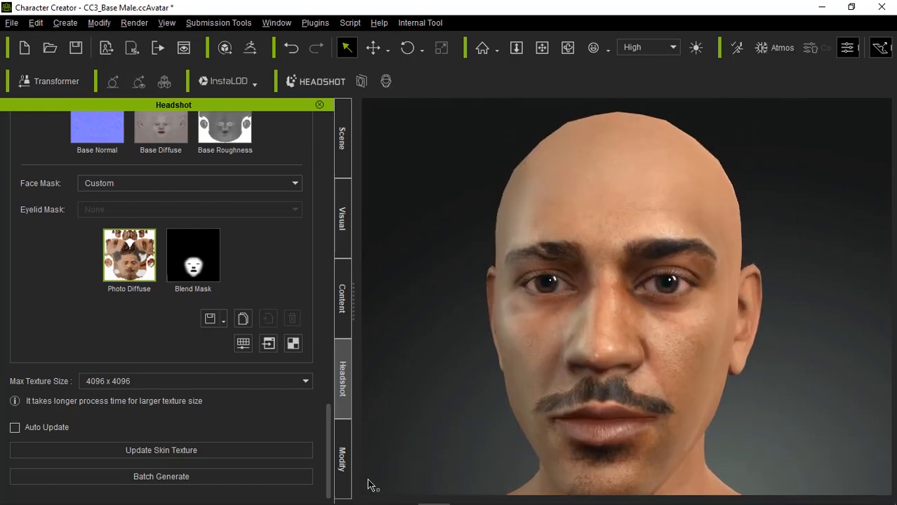
left_click(343, 316)
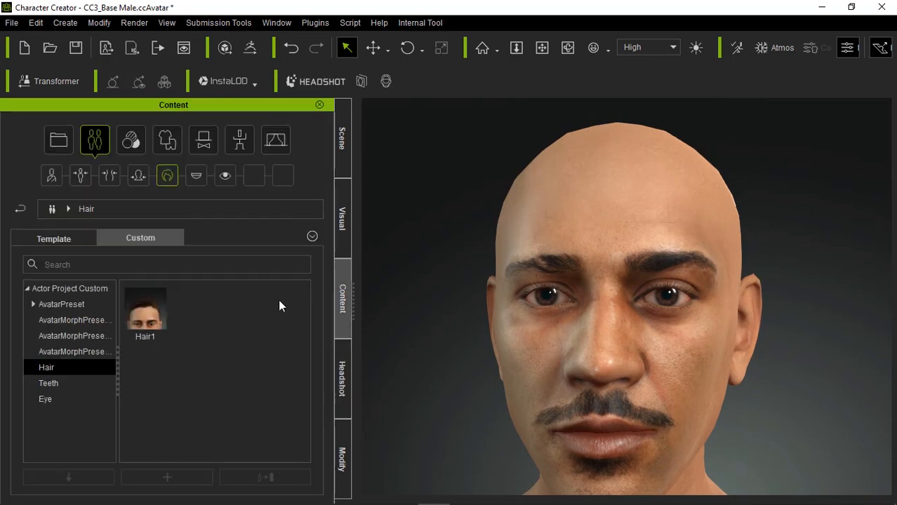
double_click(144, 318)
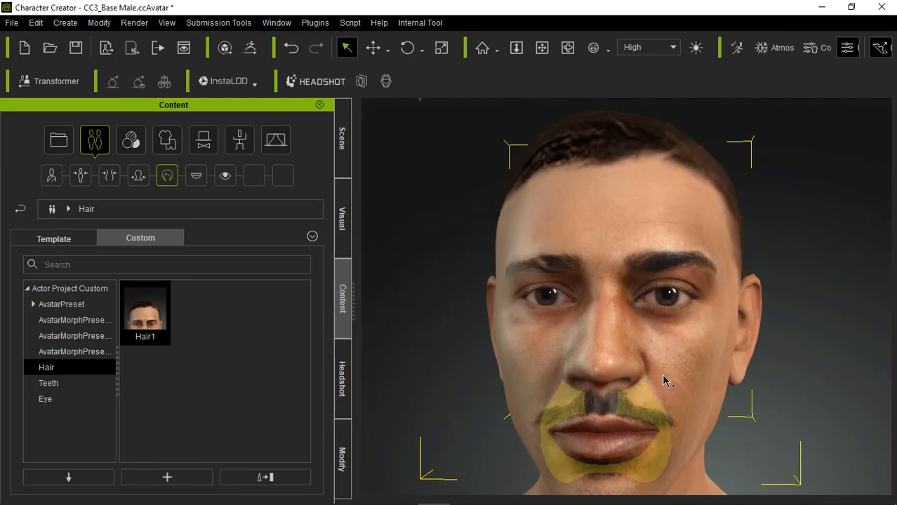
scroll(702, 286, "down", 4)
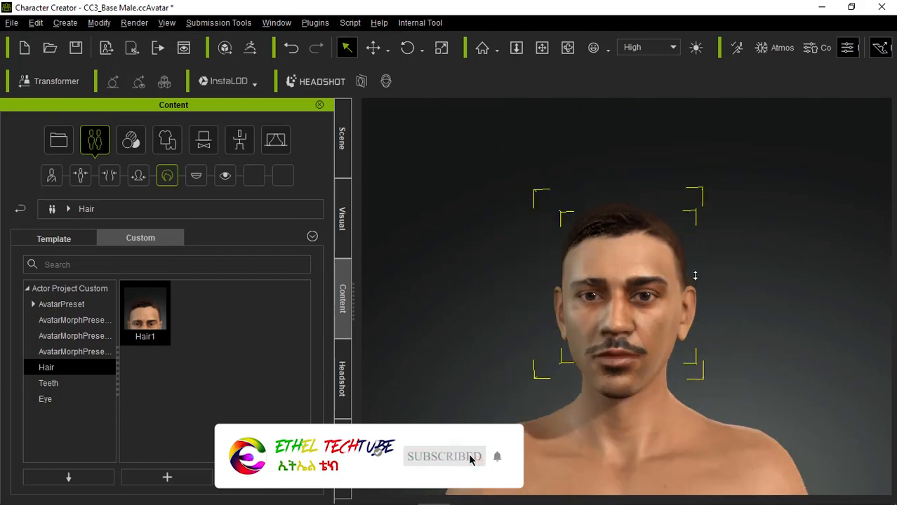
scroll(694, 274, "up", 4)
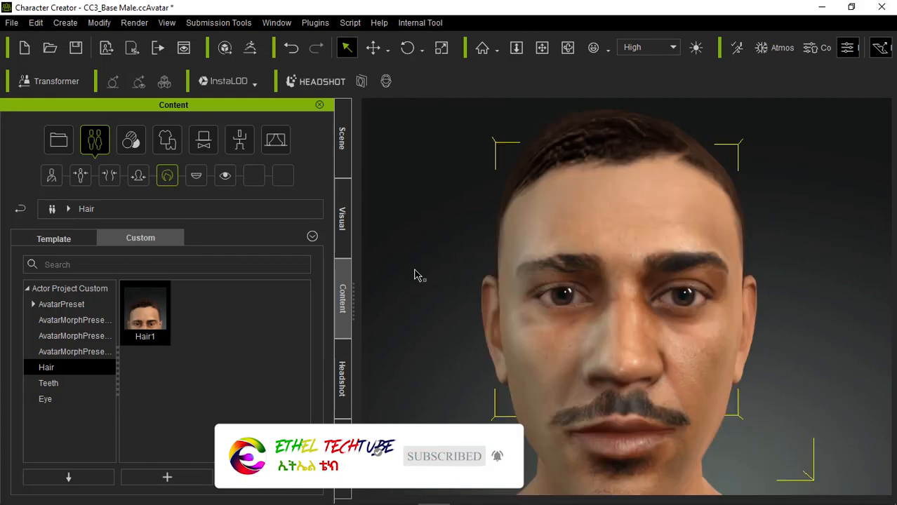
- Return to the Headshot settings and compare the portrait photo with the finished head
left_click(343, 373)
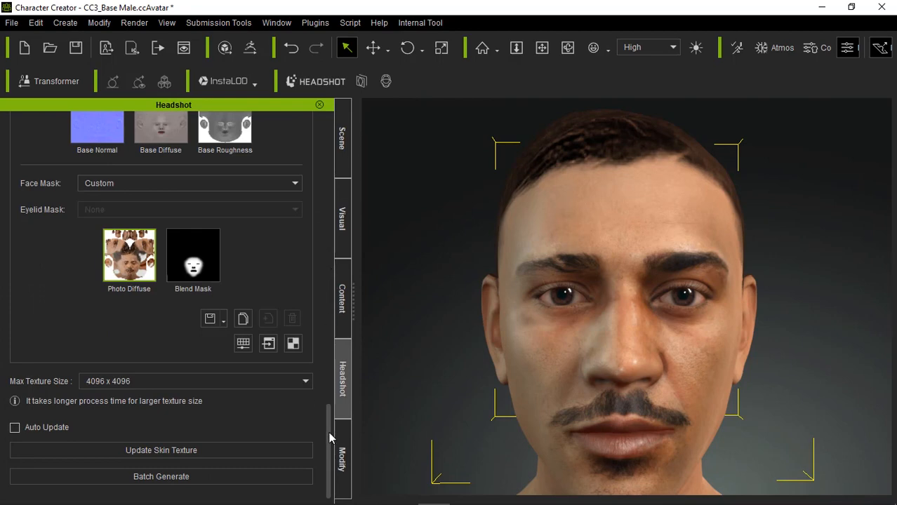
scroll(320, 170, "up", 15)
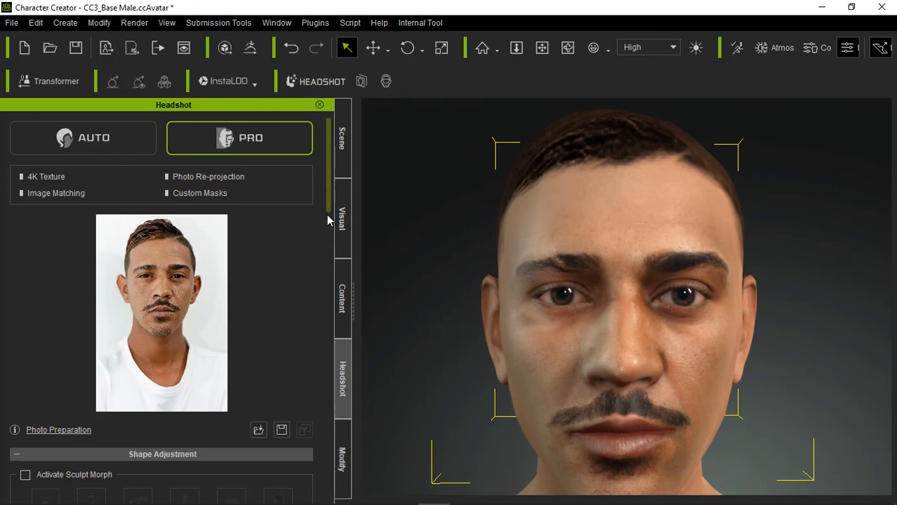
scroll(326, 215, "down", 3)
scroll(327, 197, "up", 3)
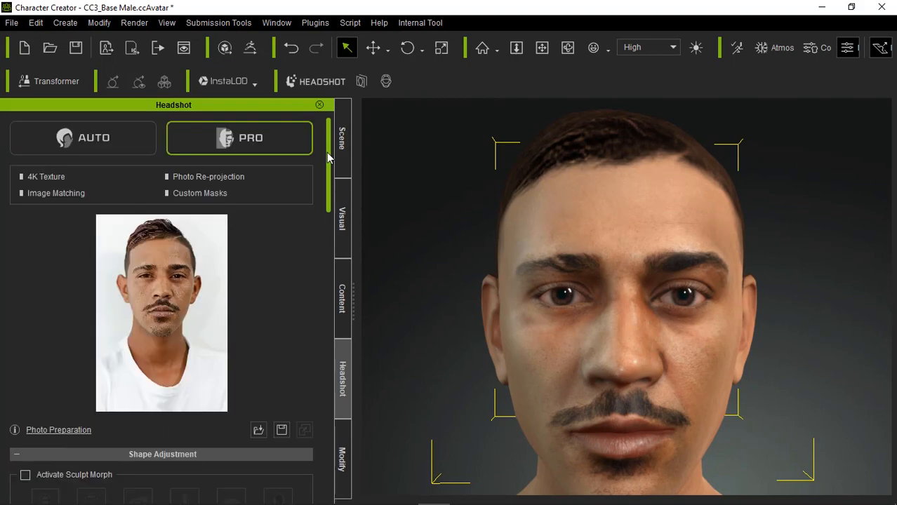